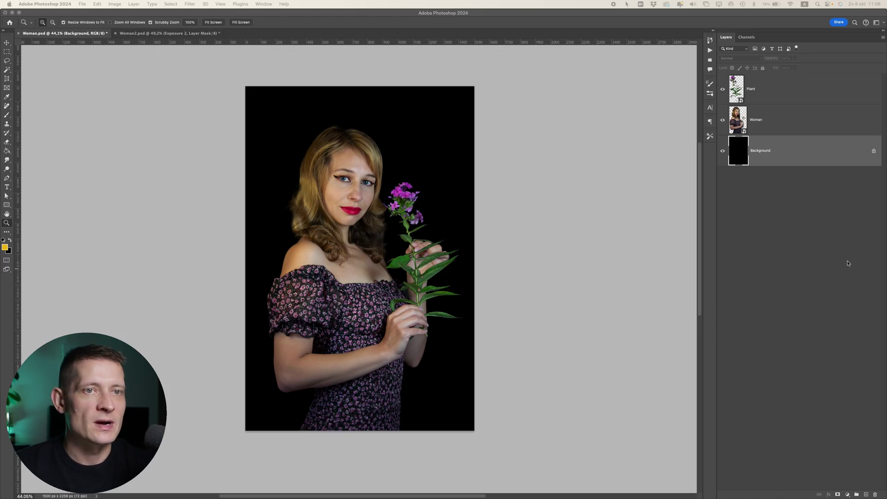
Inspect the Woman and Plant layers by selecting them and toggling their visibility.
{"action": "left_click", "coordinate": [761, 84]}
{"action": "left_click", "coordinate": [765, 123]}
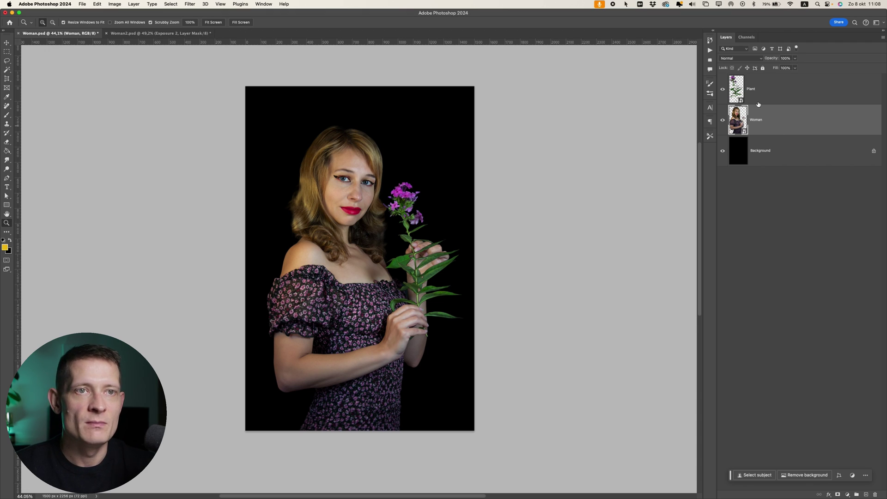
{"action": "left_click", "coordinate": [761, 98]}
{"action": "left_click", "coordinate": [775, 124]}
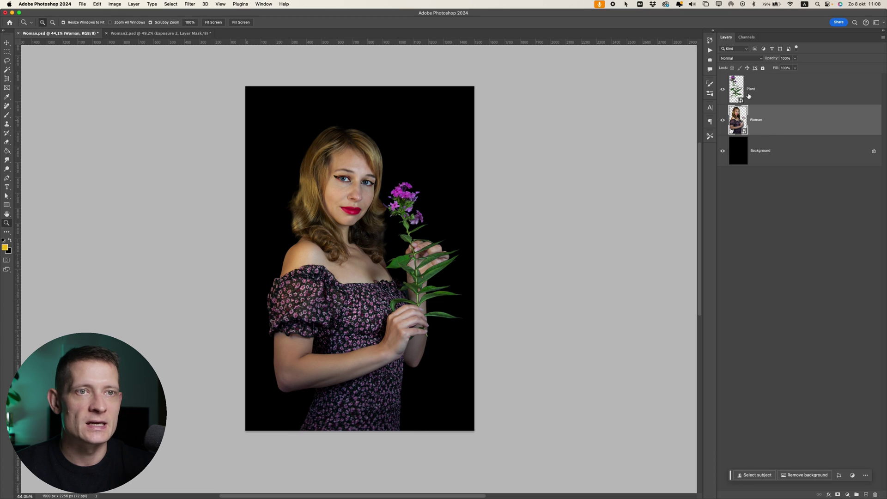
{"action": "left_click", "coordinate": [723, 89]}
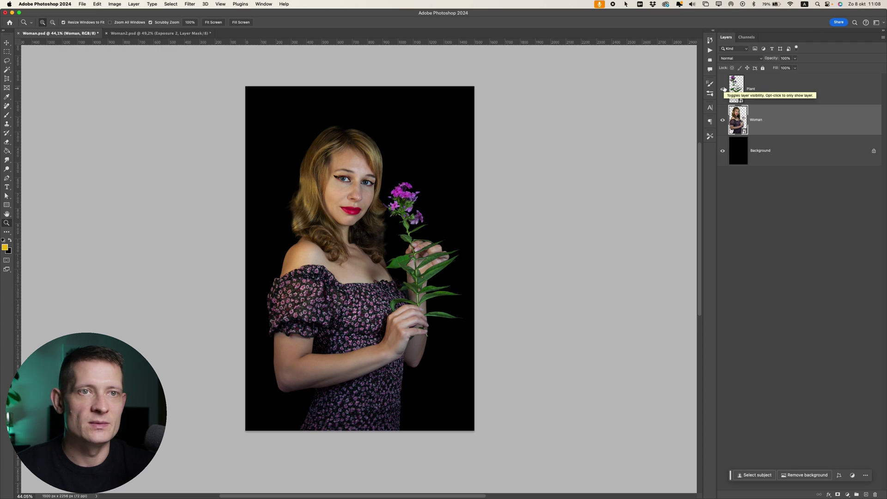
{"action": "left_click", "coordinate": [756, 90]}
{"action": "left_click", "coordinate": [761, 115]}
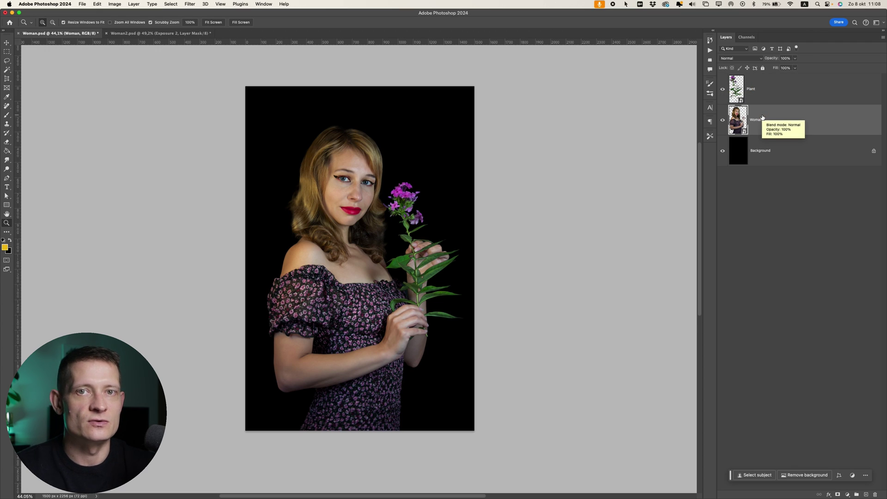
{"action": "left_click", "coordinate": [723, 121]}
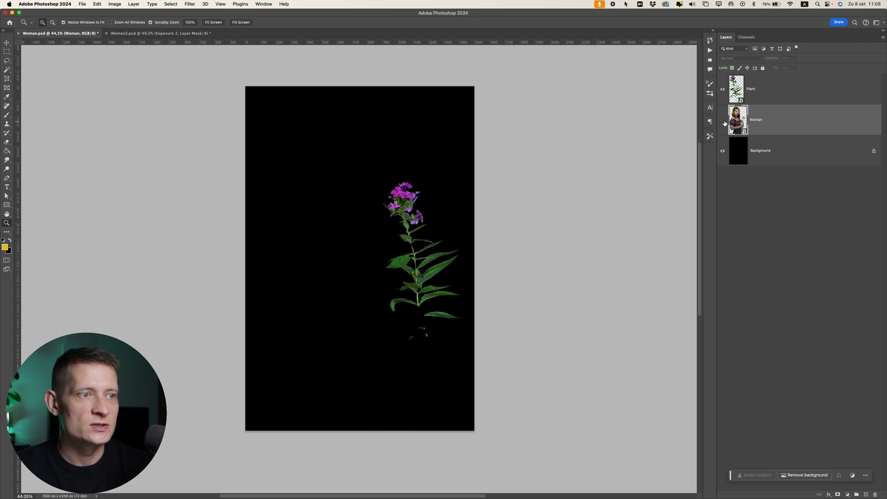
{"action": "left_click", "coordinate": [724, 121]}
{"action": "left_click", "coordinate": [725, 89]}
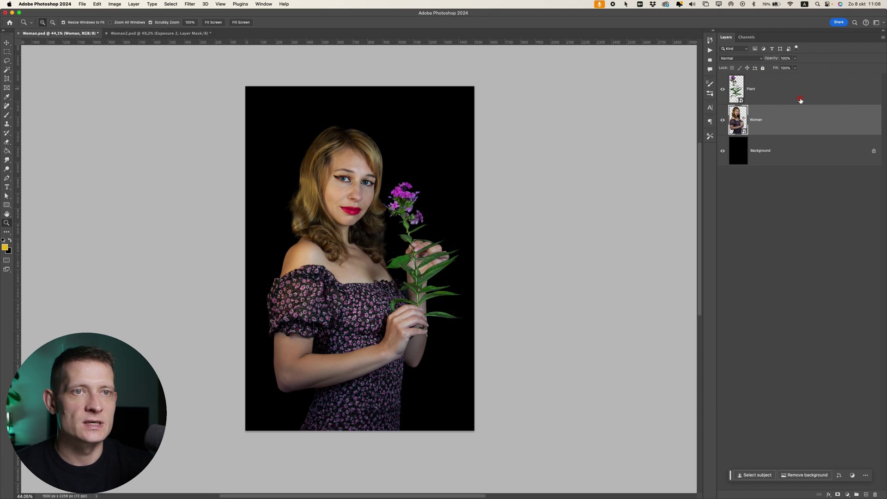
Put the Plant layer into a new group, Group 1, and select Plant inside it.
{"action": "left_click", "coordinate": [763, 97]}
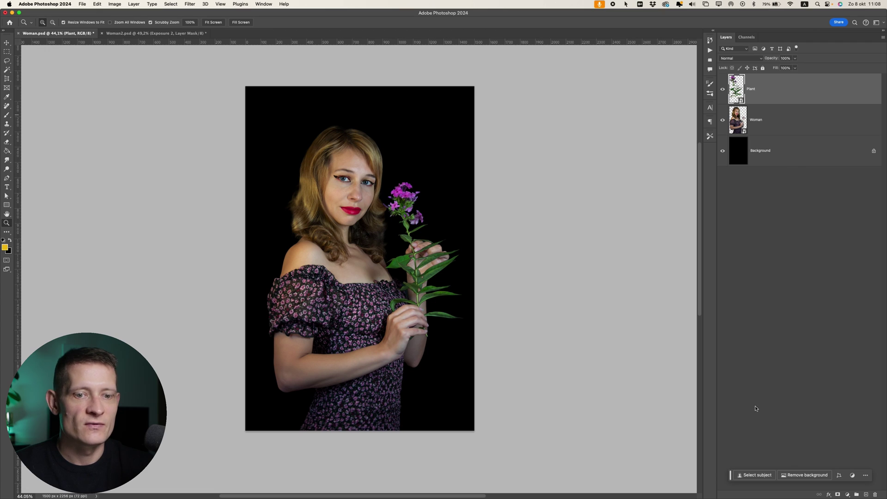
{"action": "left_click", "coordinate": [847, 494]}
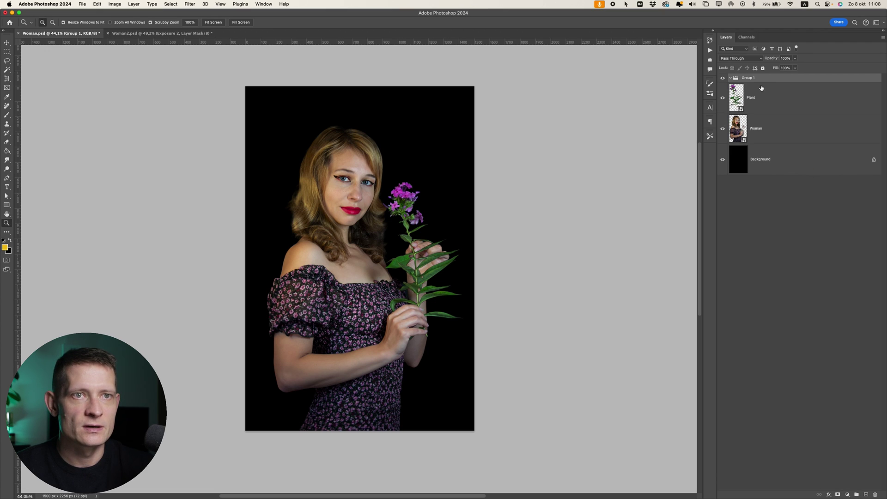
{"action": "left_click", "coordinate": [762, 97]}
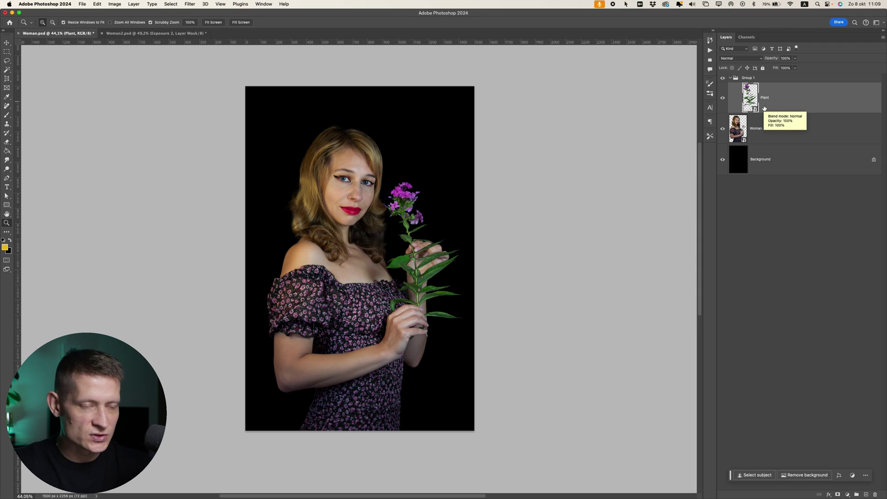
Duplicate Plant (Cmd+J) and give the copy a Gaussian Blur with radius 5.
{"action": "key", "text": "super+j"}
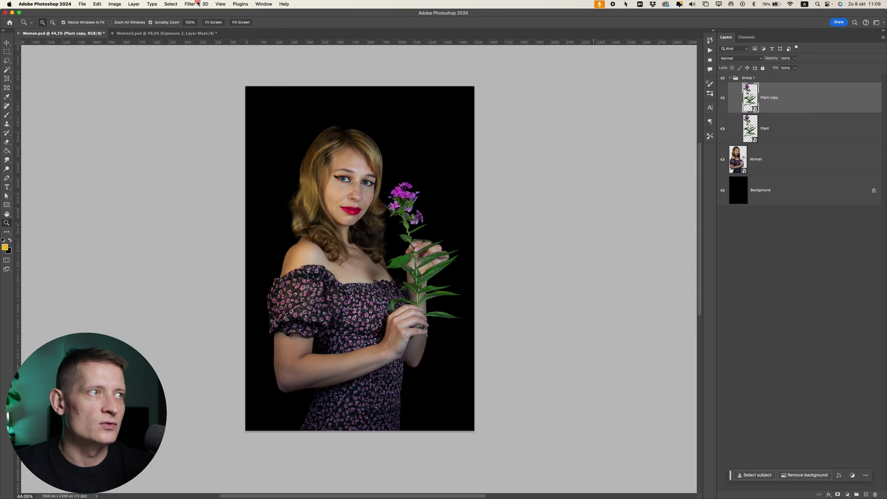
{"action": "left_click", "coordinate": [191, 4]}
{"action": "mouse_move", "coordinate": [193, 101]}
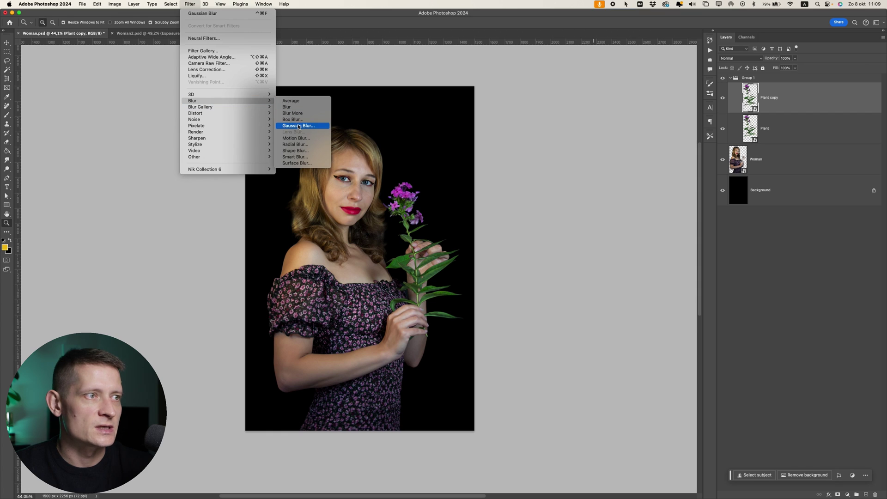
{"action": "left_click", "coordinate": [298, 126]}
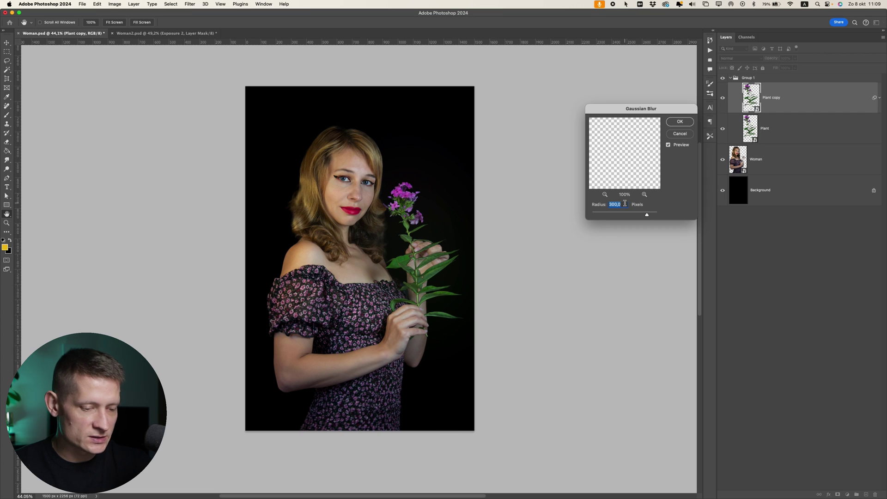
{"action": "type", "text": "5"}
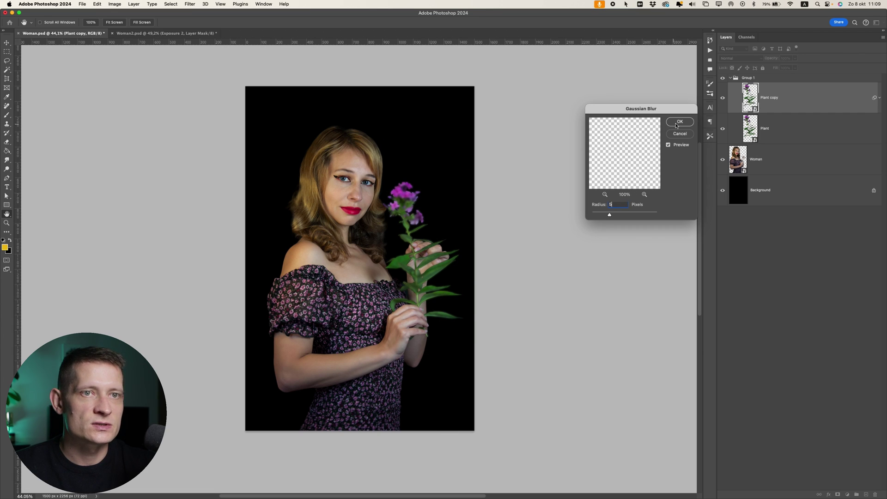
{"action": "left_click", "coordinate": [680, 122]}
{"action": "key", "text": "z"}
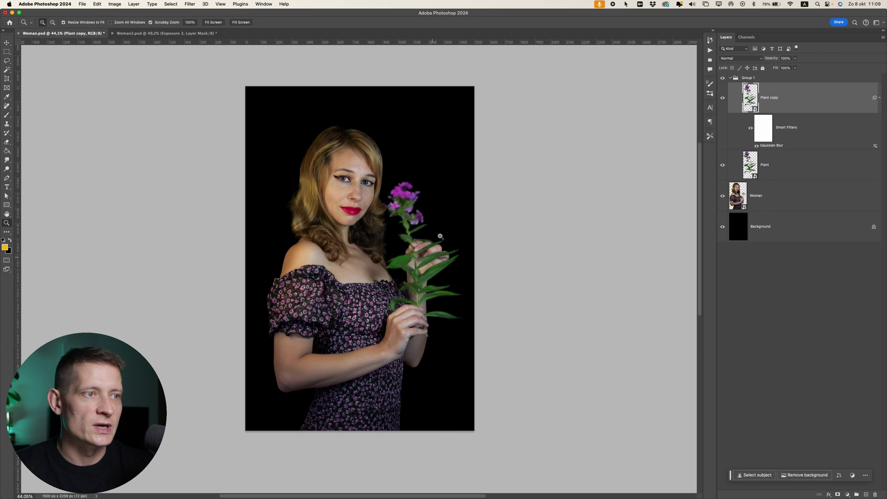
Set the blurred Plant copy's blend mode to Screen.
{"action": "left_click", "coordinate": [744, 58]}
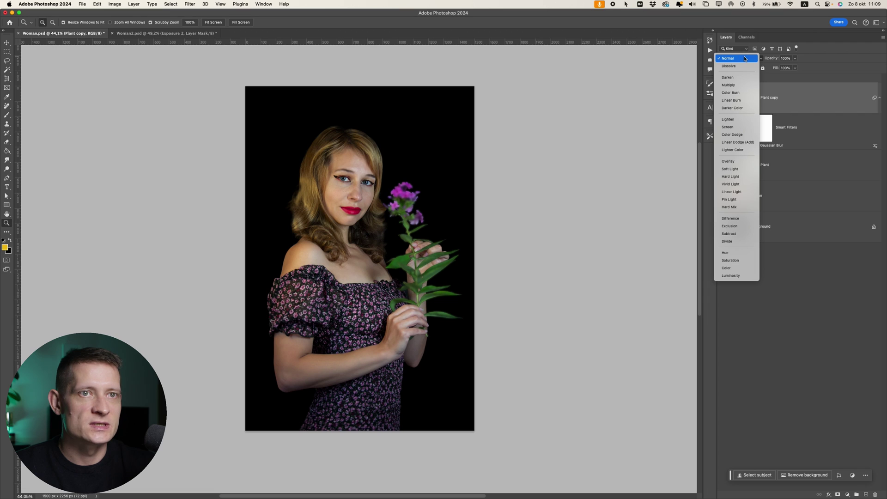
{"action": "left_click", "coordinate": [731, 127]}
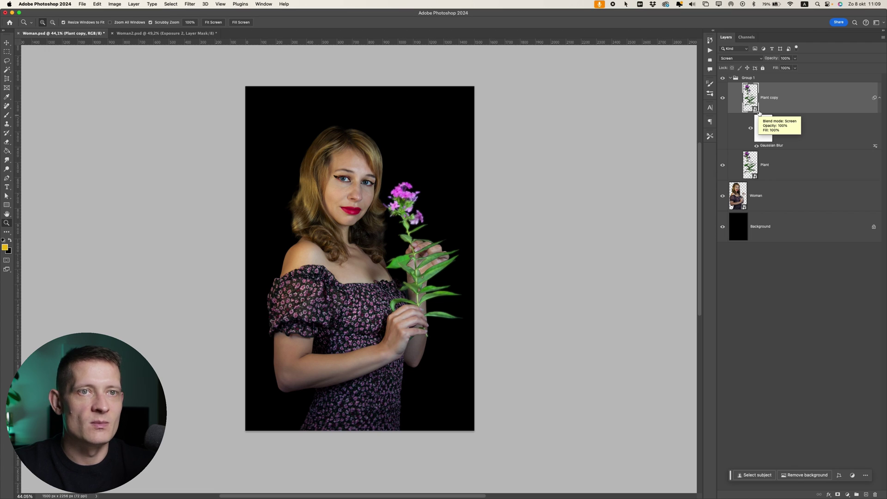
Duplicate the glow layer three more times, widening each copy's Gaussian Blur up to a 300-pixel radius.
{"action": "key", "text": "super+j"}
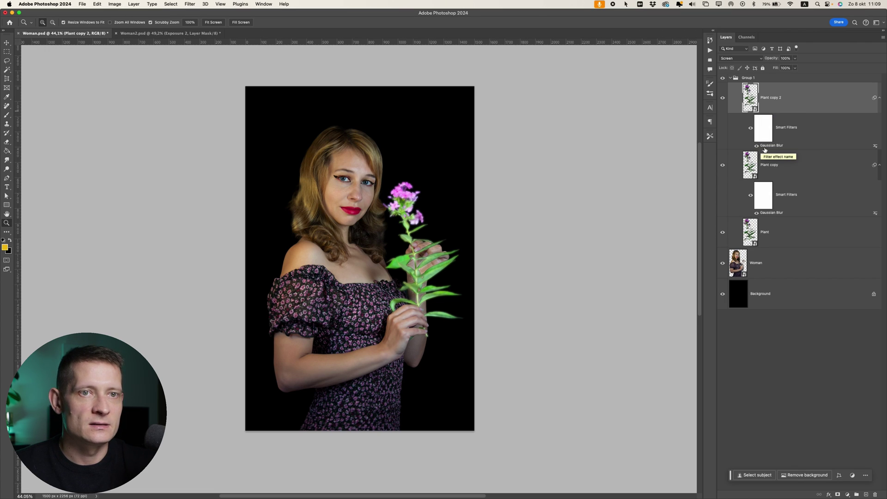
{"action": "double_click", "coordinate": [765, 147]}
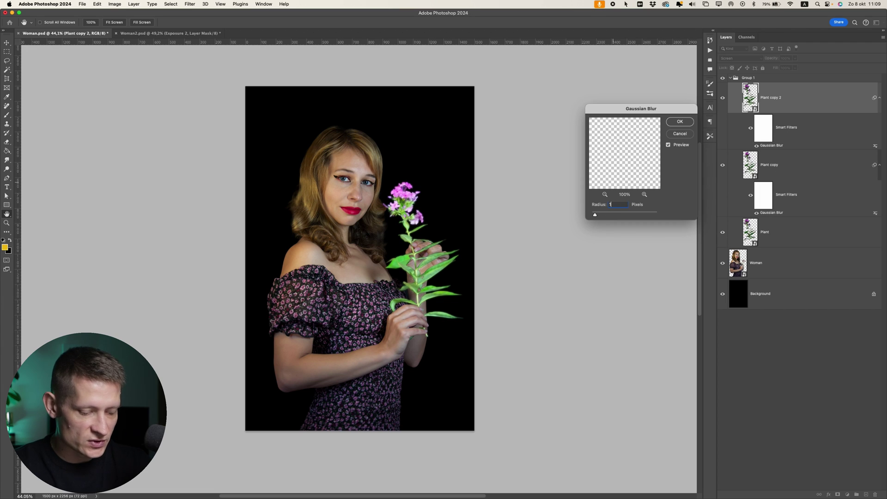
{"action": "type", "text": "15"}
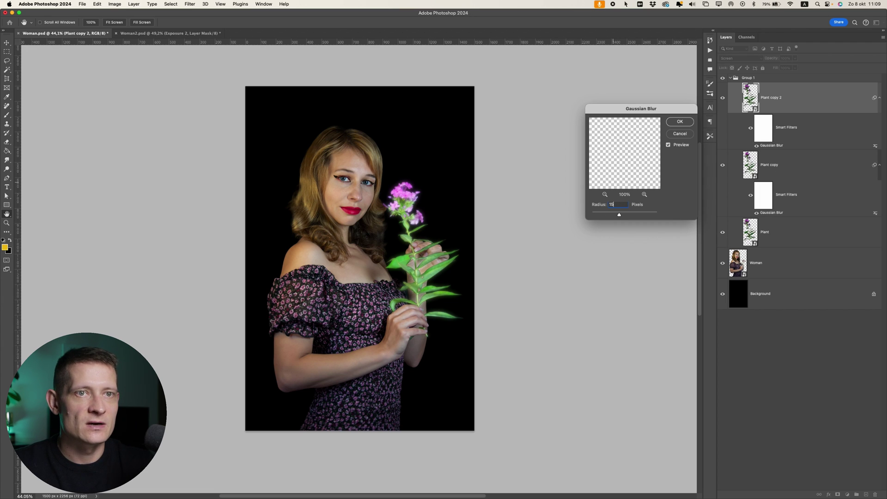
{"action": "key", "text": "Return"}
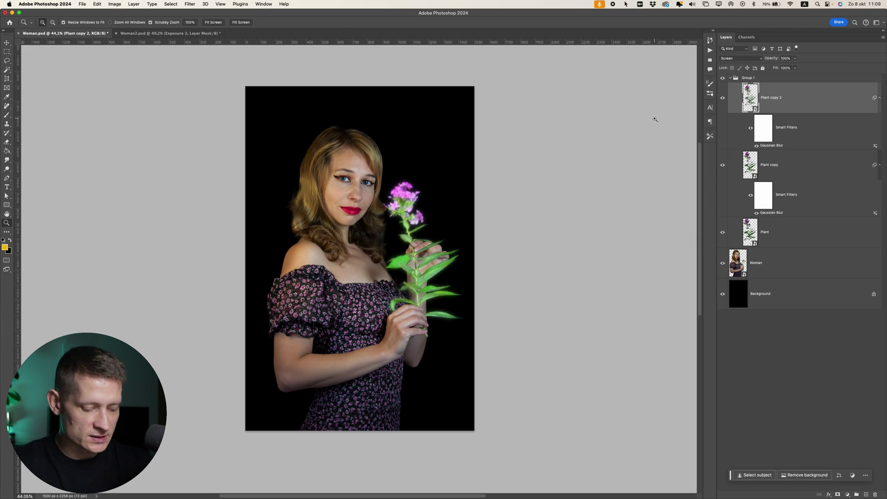
{"action": "key", "text": "super+j"}
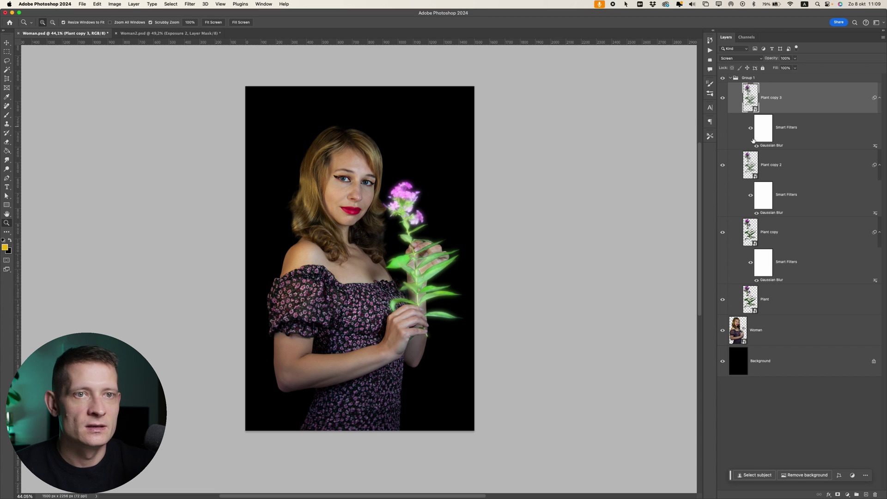
{"action": "double_click", "coordinate": [776, 146]}
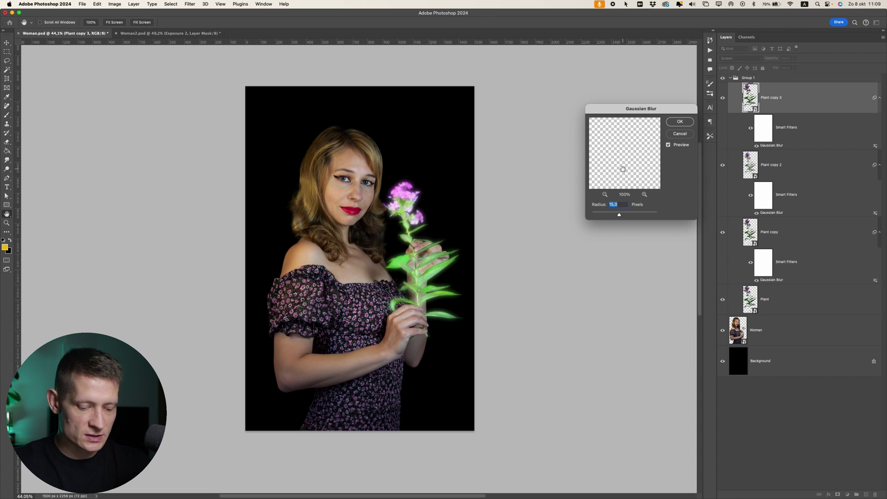
{"action": "type", "text": "50"}
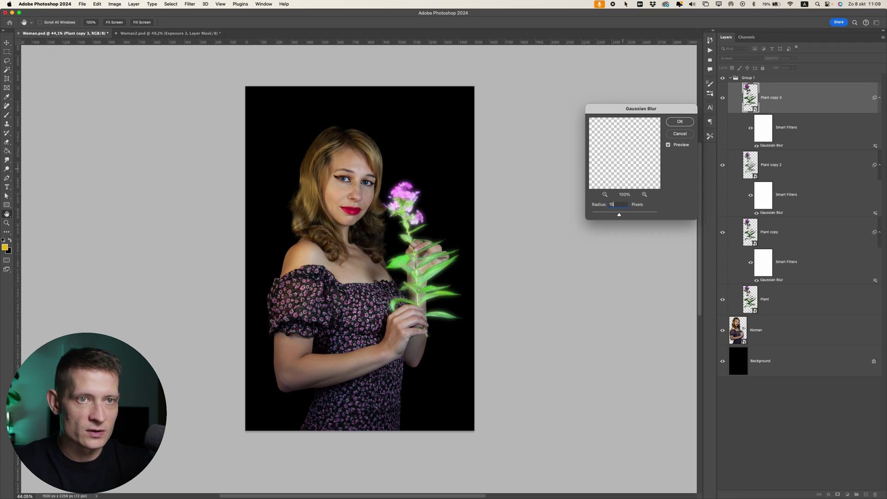
{"action": "key", "text": "Return"}
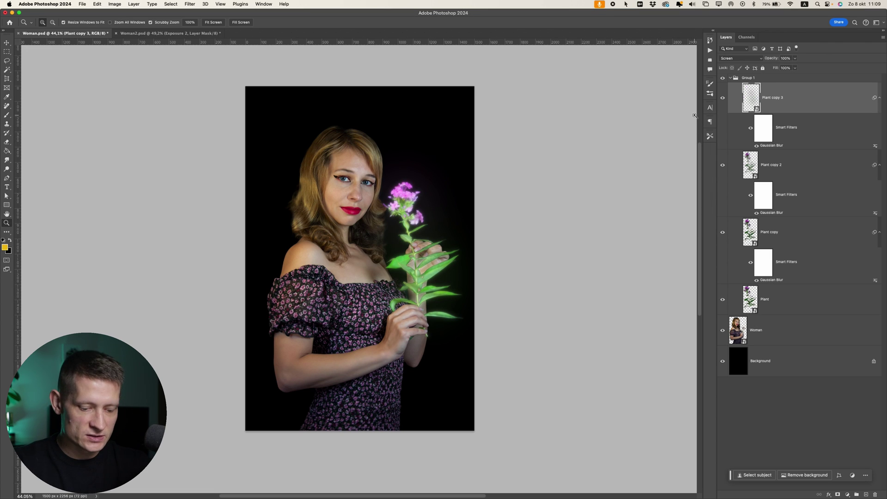
{"action": "key", "text": "super+j"}
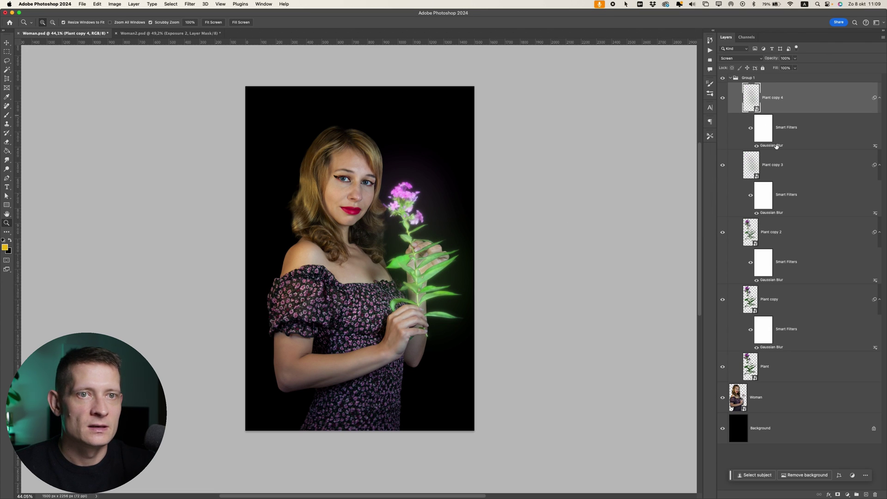
{"action": "double_click", "coordinate": [777, 146]}
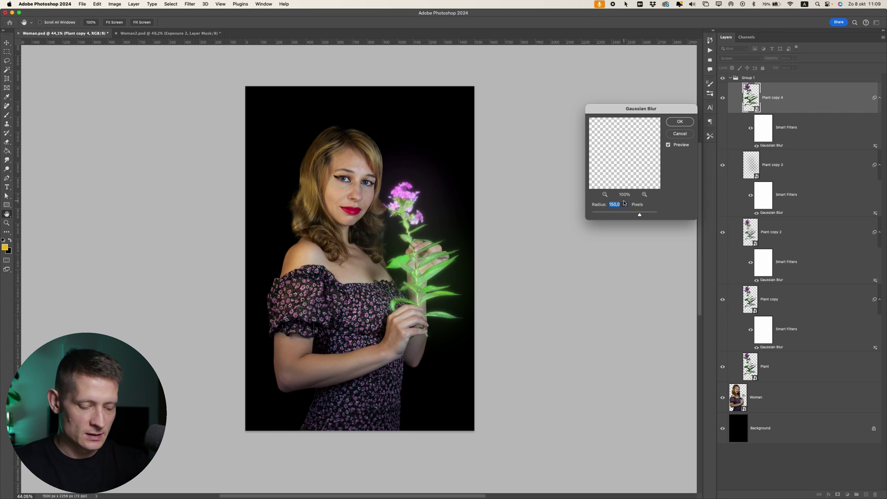
{"action": "type", "text": "300"}
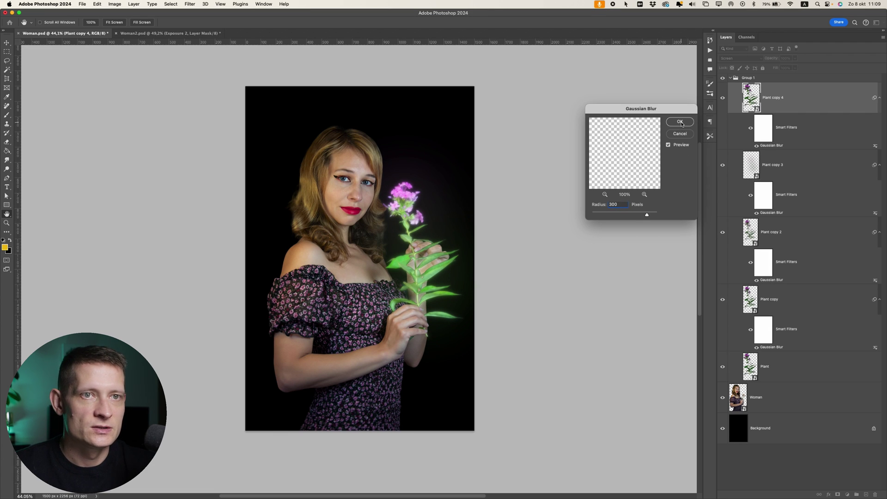
{"action": "key", "text": "Return"}
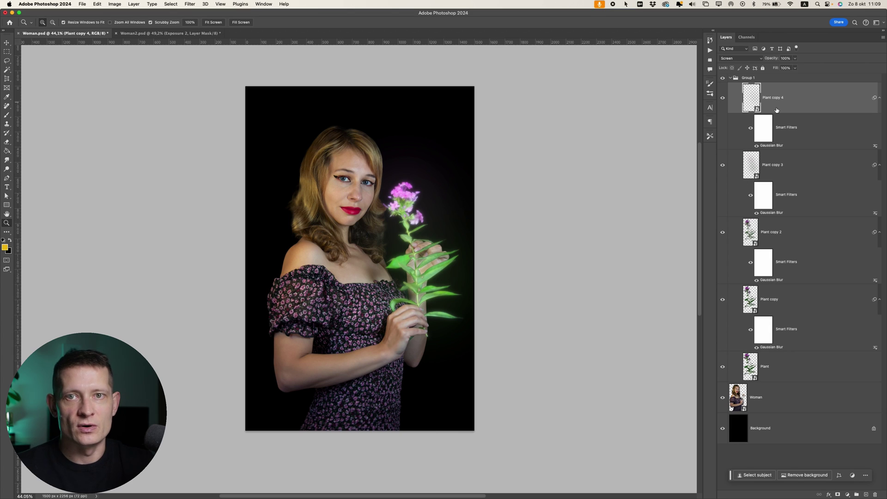
Collapse Group 1 and rename it to plant.
{"action": "left_click", "coordinate": [746, 78]}
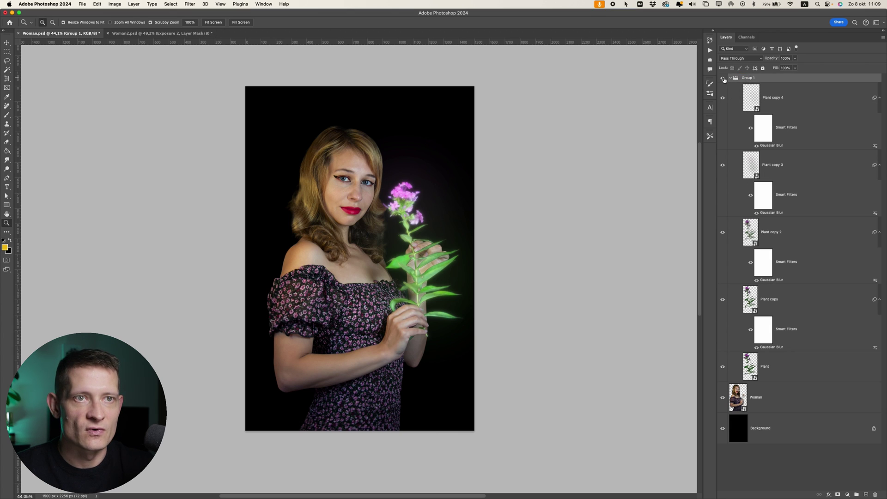
{"action": "left_click", "coordinate": [724, 78]}
{"action": "left_click", "coordinate": [730, 79]}
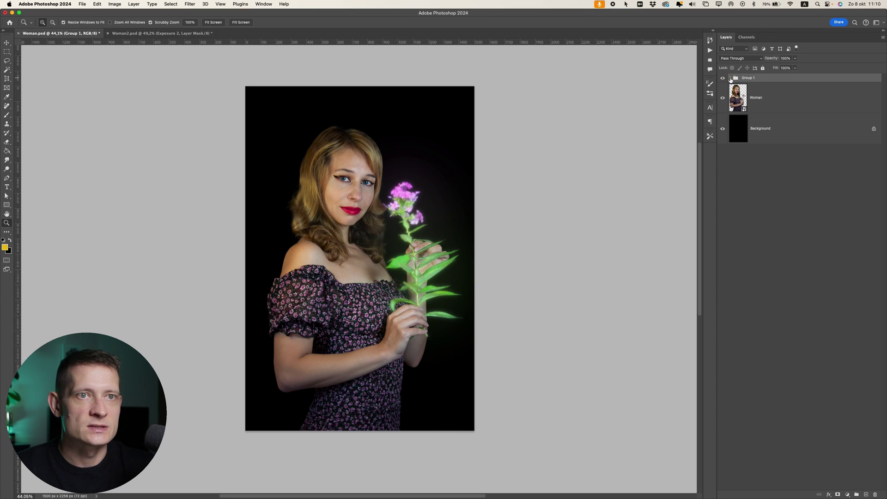
{"action": "double_click", "coordinate": [748, 78]}
{"action": "type", "text": "plant"}
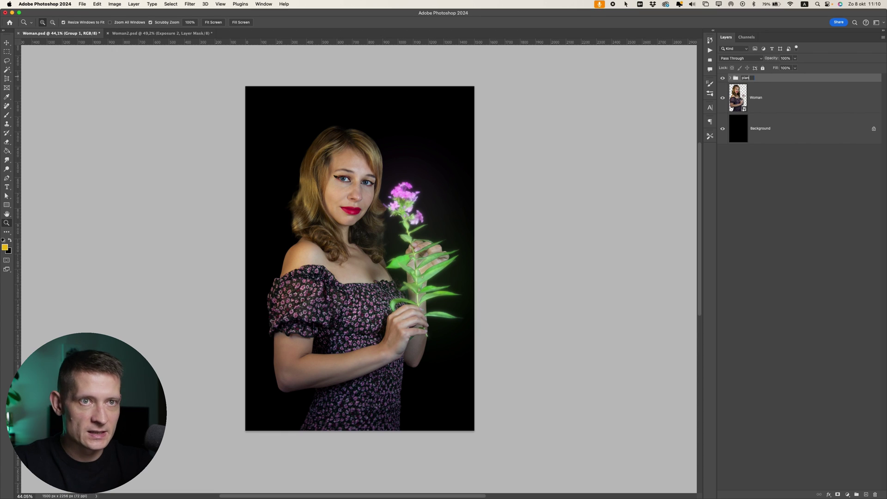
{"action": "key", "text": "Return"}
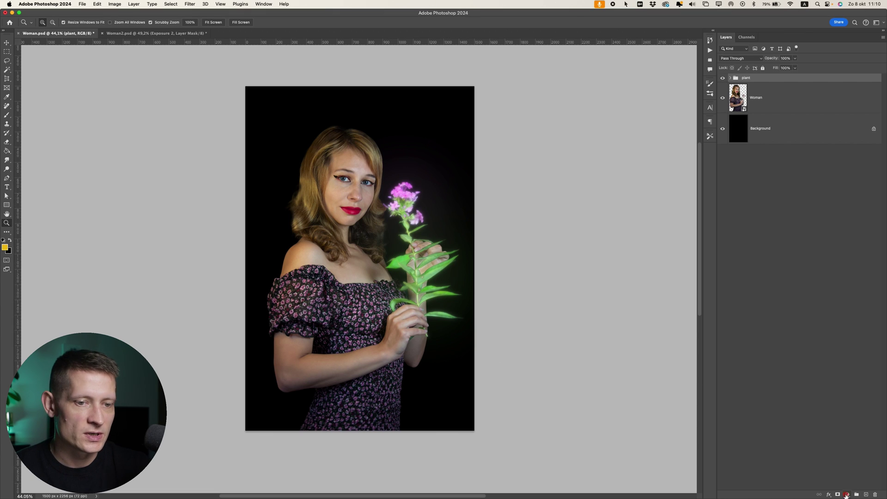
Add a colorized Hue/Saturation adjustment clipped to the plant group with saturation 100.
{"action": "left_click", "coordinate": [848, 494]}
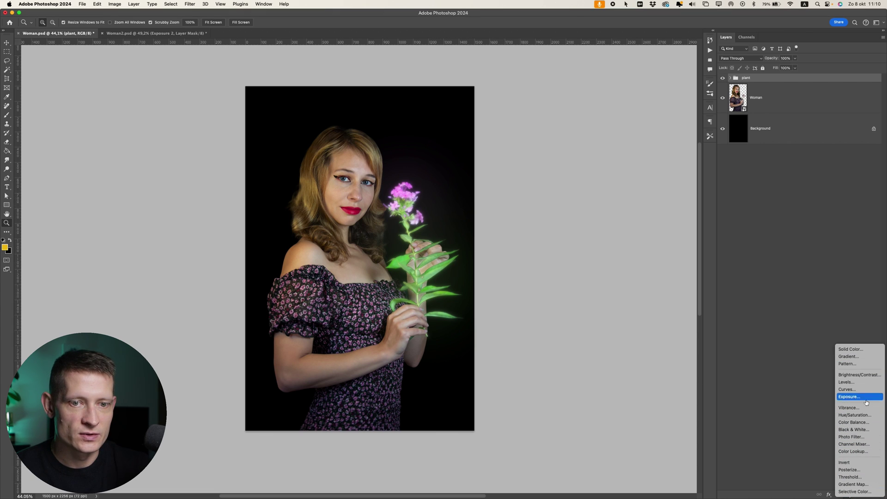
{"action": "left_click", "coordinate": [854, 415]}
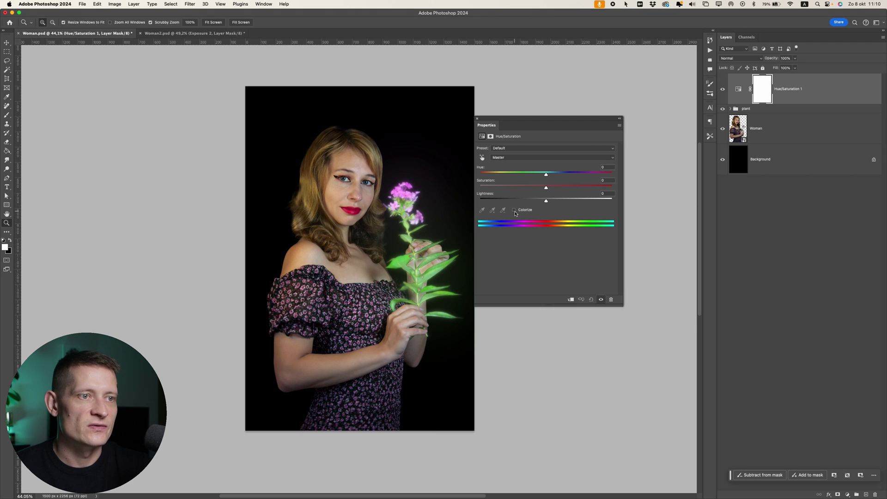
{"action": "left_click", "coordinate": [514, 210]}
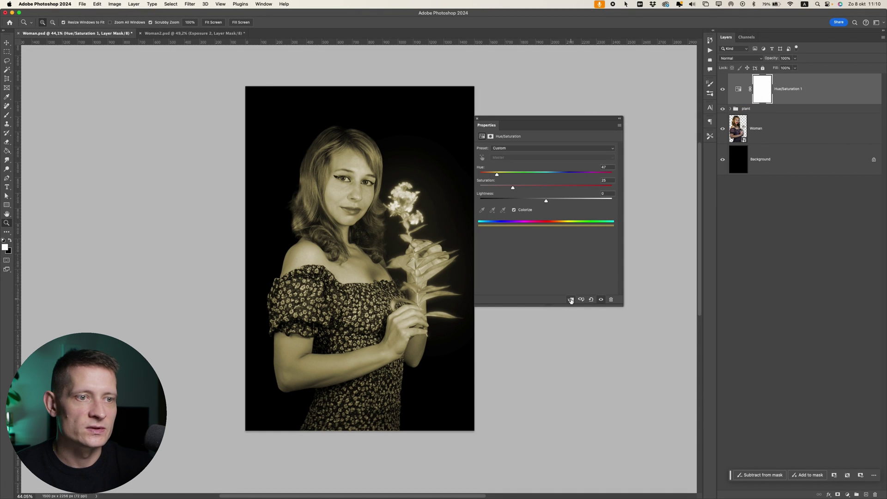
{"action": "left_click", "coordinate": [570, 300]}
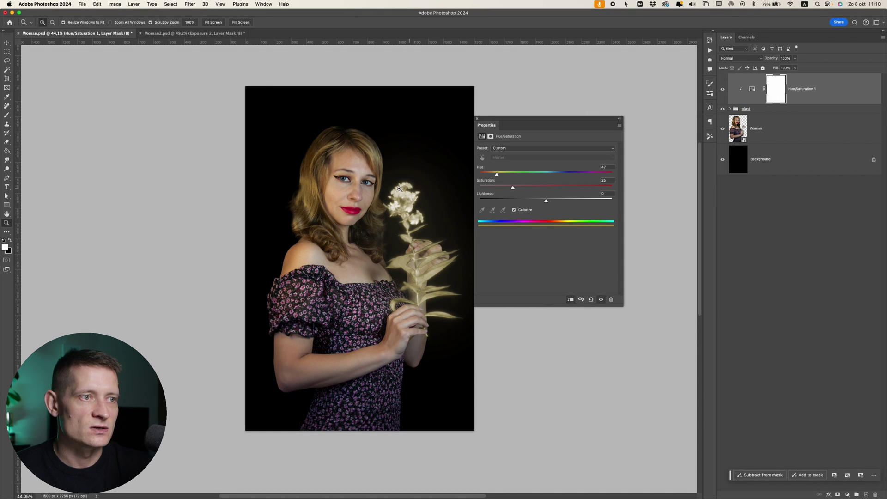
{"action": "left_click_drag", "start_coordinate": [514, 188], "coordinate": [615, 189]}
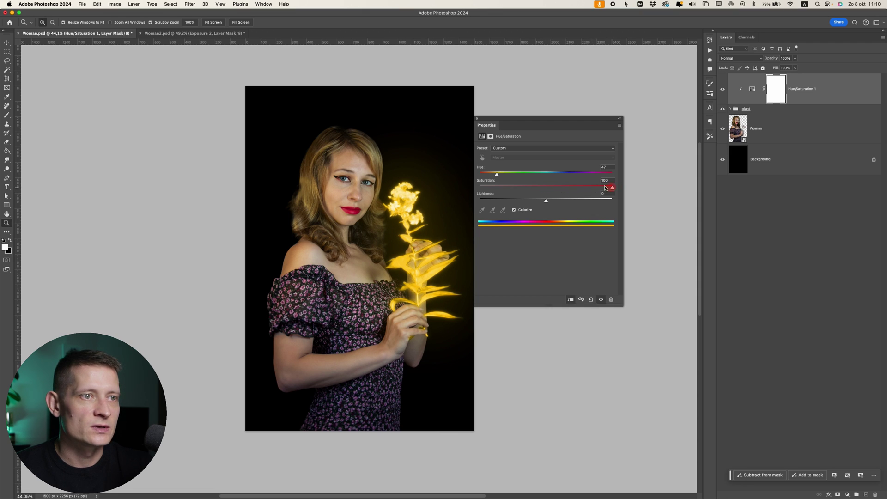
Try several hues on the plant, including red, then undo back to gold around hue 46.
{"action": "mouse_move", "coordinate": [496, 175]}
{"action": "left_mouse_down"}
{"action": "mouse_move", "coordinate": [509, 175]}
{"action": "mouse_move", "coordinate": [497, 176]}
{"action": "left_mouse_up"}
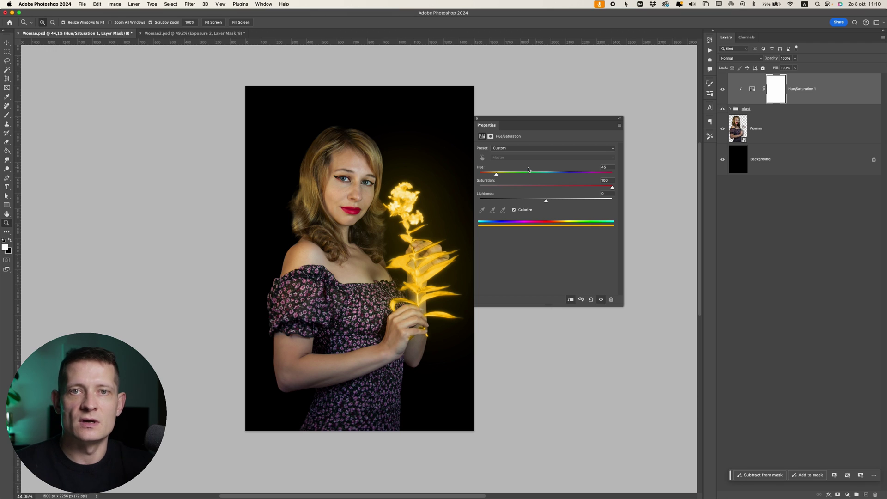
{"action": "left_click_drag", "start_coordinate": [525, 174], "coordinate": [496, 175]}
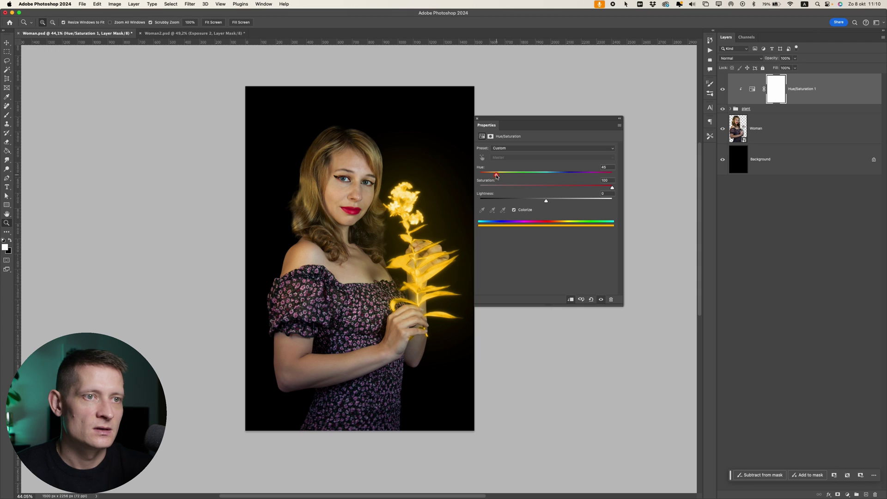
{"action": "left_click_drag", "start_coordinate": [497, 175], "coordinate": [480, 174]}
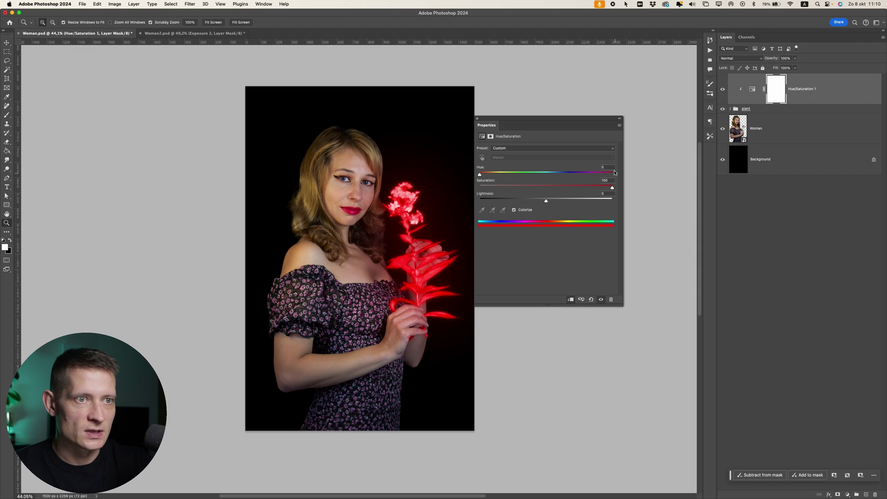
{"action": "key", "text": "super+z"}
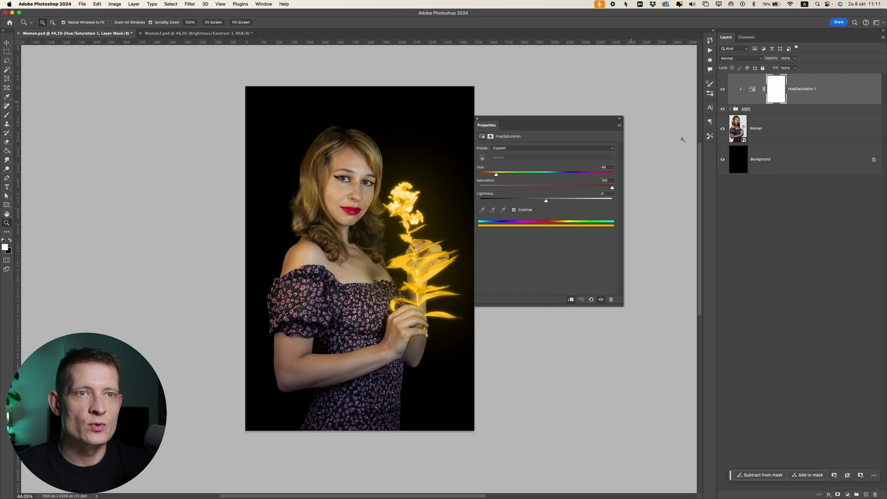
Add a Brightness/Contrast adjustment clipped to Woman with brightness about -46 and contrast 22.
{"action": "left_click", "coordinate": [777, 124]}
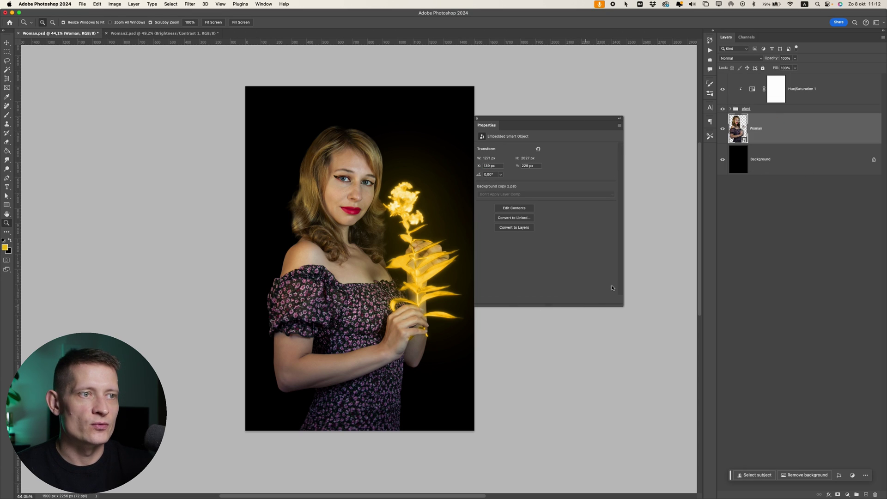
{"action": "left_click", "coordinate": [839, 494]}
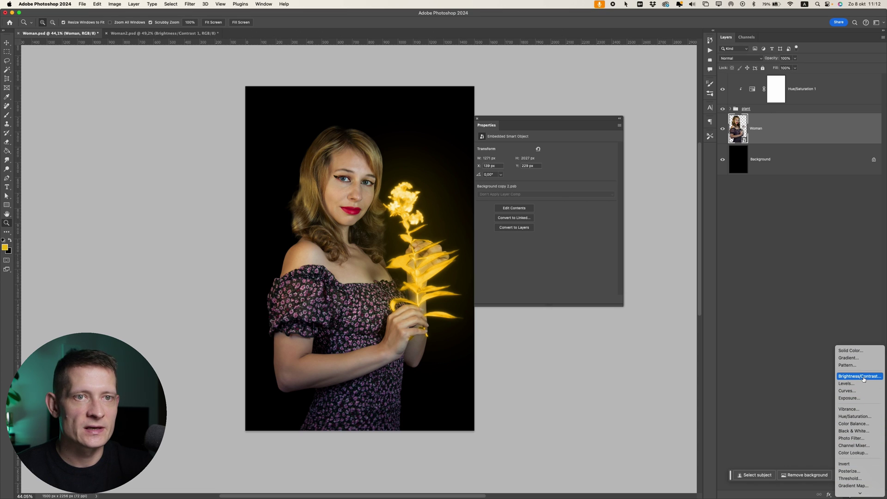
{"action": "left_click", "coordinate": [864, 376]}
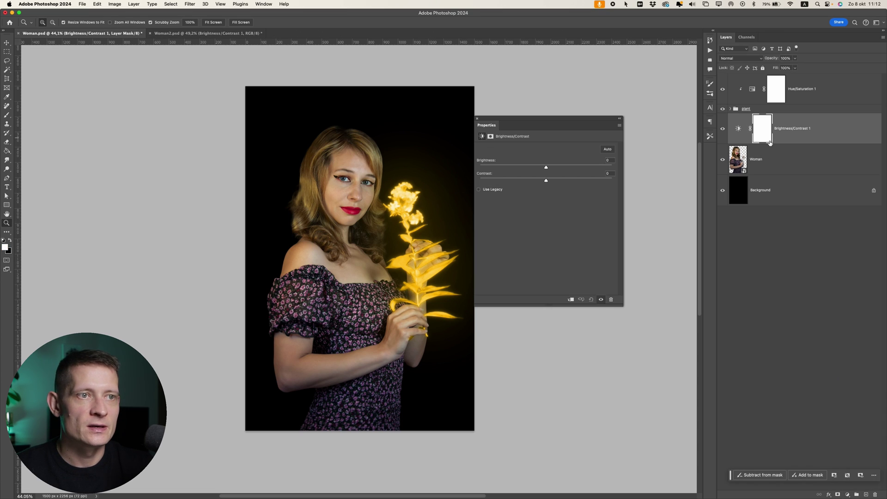
{"action": "left_click", "coordinate": [571, 299]}
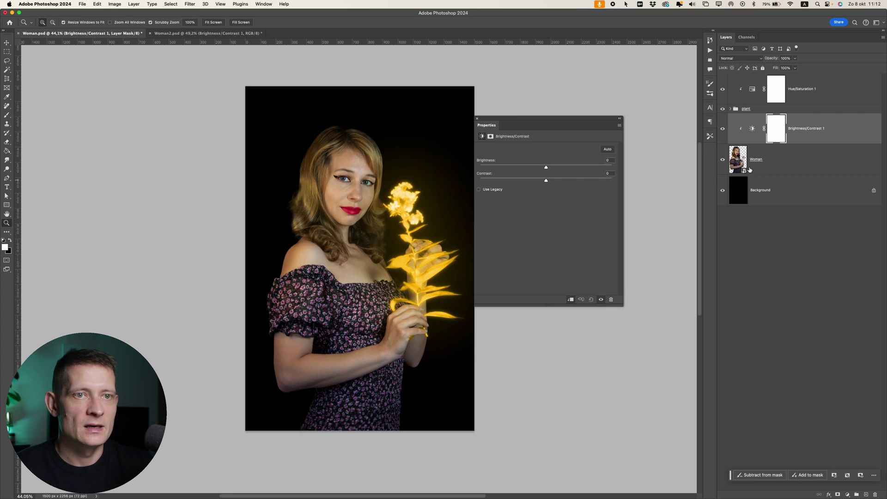
{"action": "left_click_drag", "start_coordinate": [546, 168], "coordinate": [517, 168]}
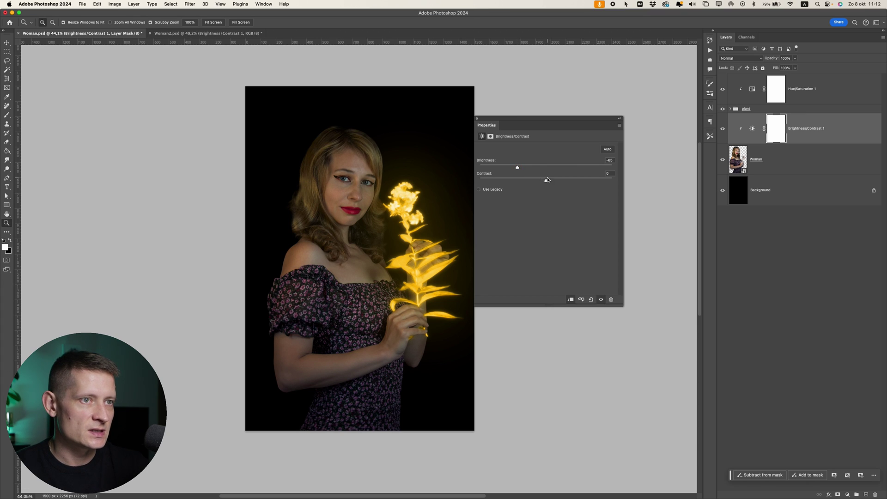
{"action": "left_click_drag", "start_coordinate": [547, 180], "coordinate": [563, 181]}
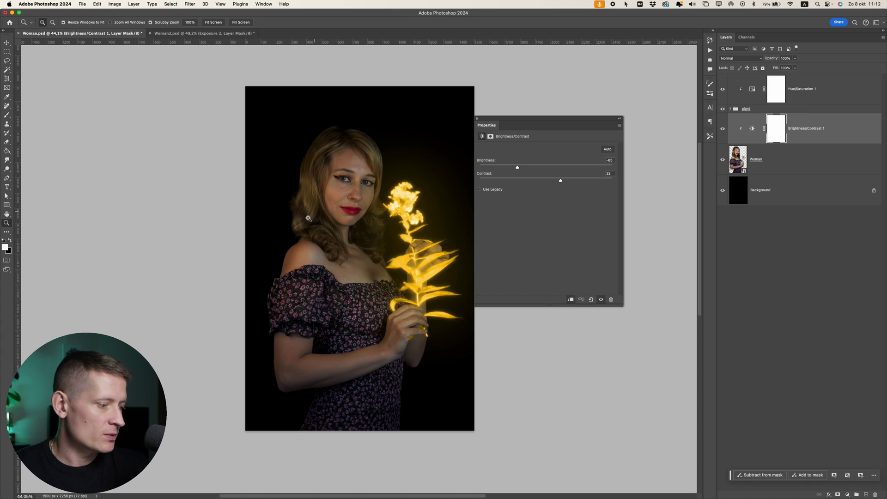
Add an Exposure adjustment clipped to the woman and lower exposure to about -2.42.
{"action": "left_click", "coordinate": [847, 494]}
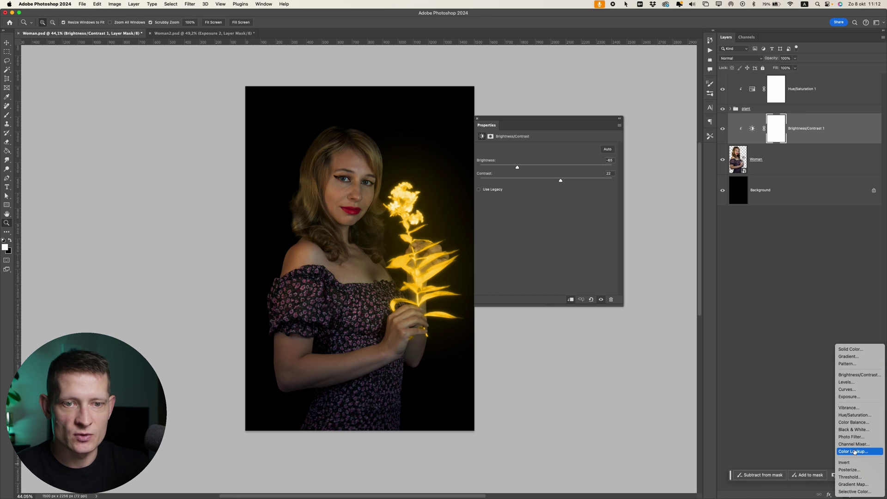
{"action": "left_click", "coordinate": [851, 397]}
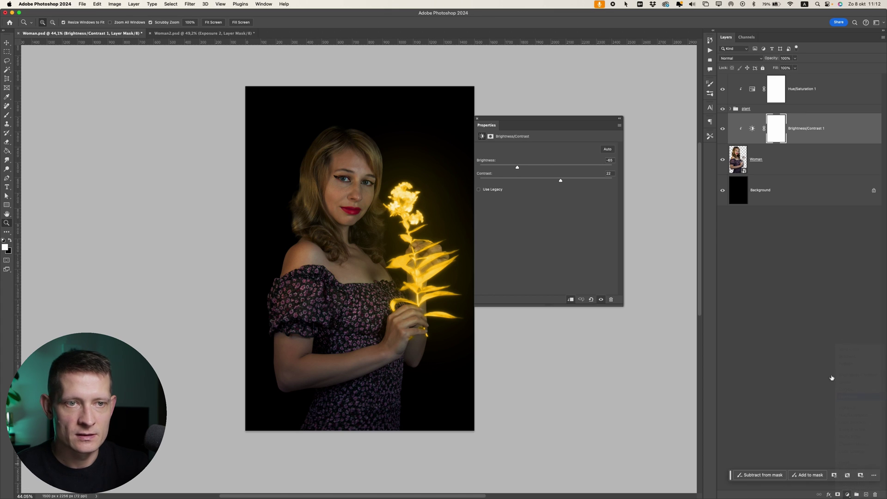
{"action": "left_click", "coordinate": [570, 299]}
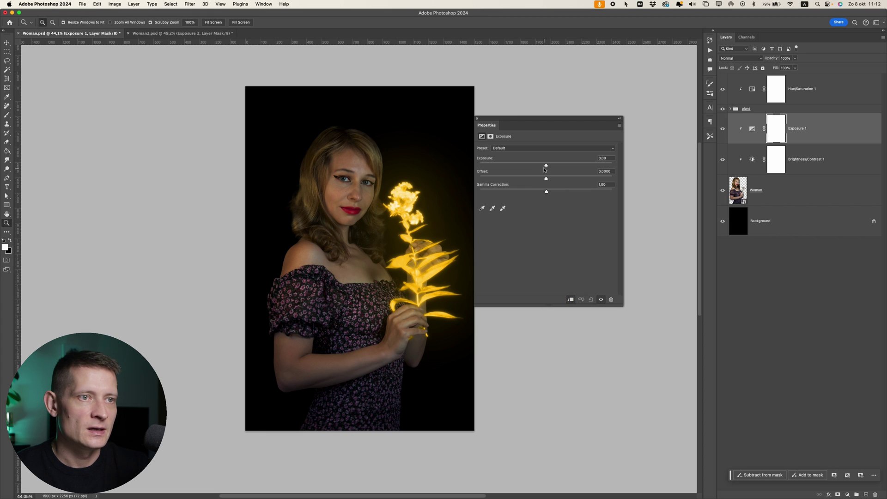
{"action": "left_click_drag", "start_coordinate": [545, 166], "coordinate": [527, 168]}
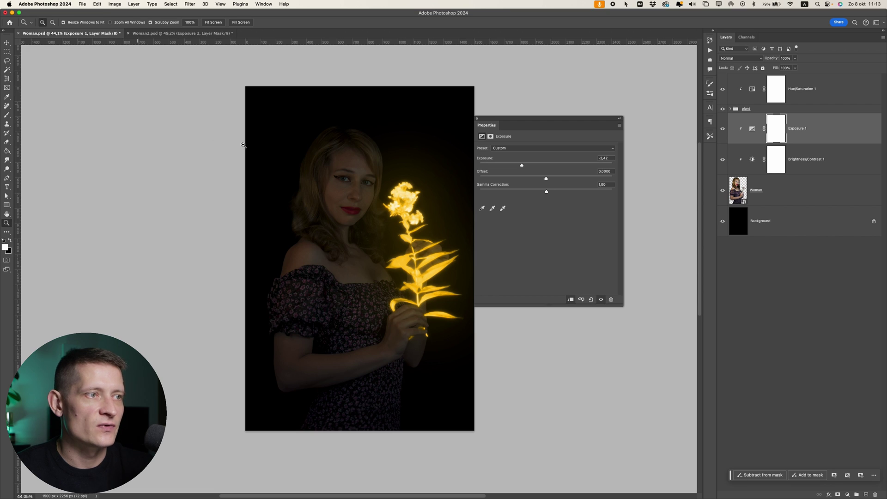
Invert the Exposure 1 mask to black so its darkening is hidden.
{"action": "left_click", "coordinate": [776, 131]}
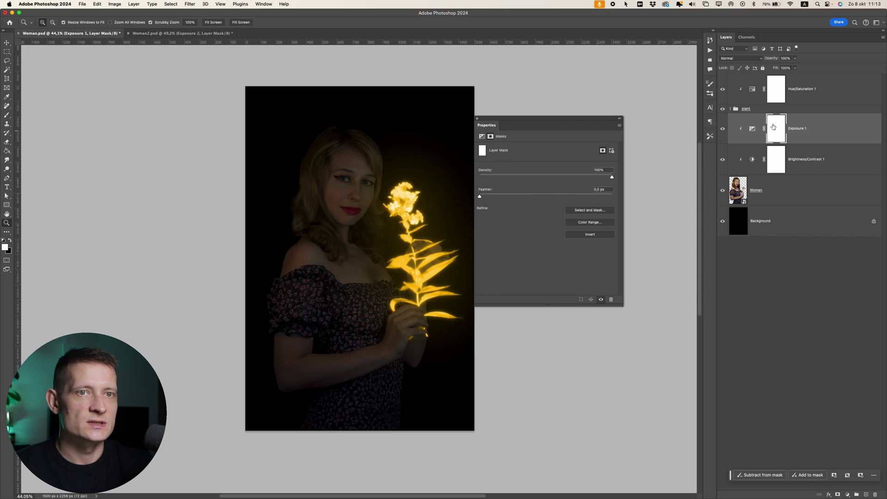
{"action": "key", "text": "super+i"}
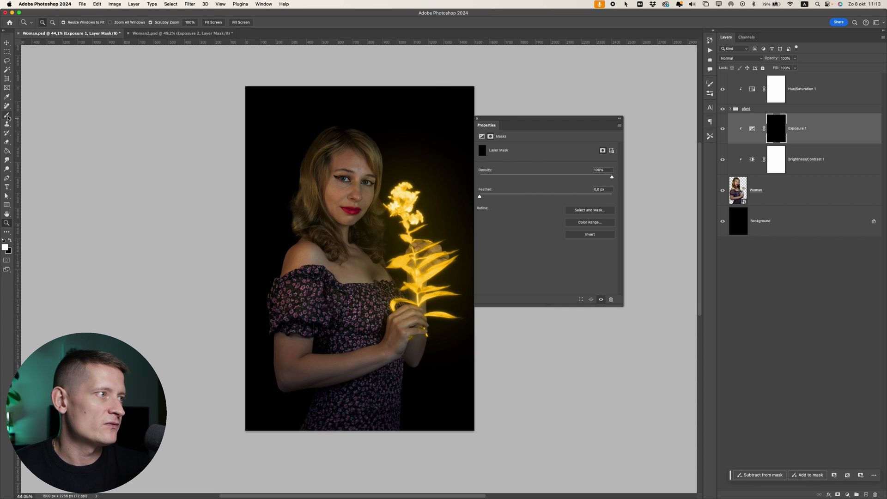
Pick the Brush tool with a Soft Round preset and white as the foreground colour.
{"action": "left_click", "coordinate": [9, 116]}
{"action": "left_click", "coordinate": [46, 23]}
{"action": "left_click", "coordinate": [31, 113]}
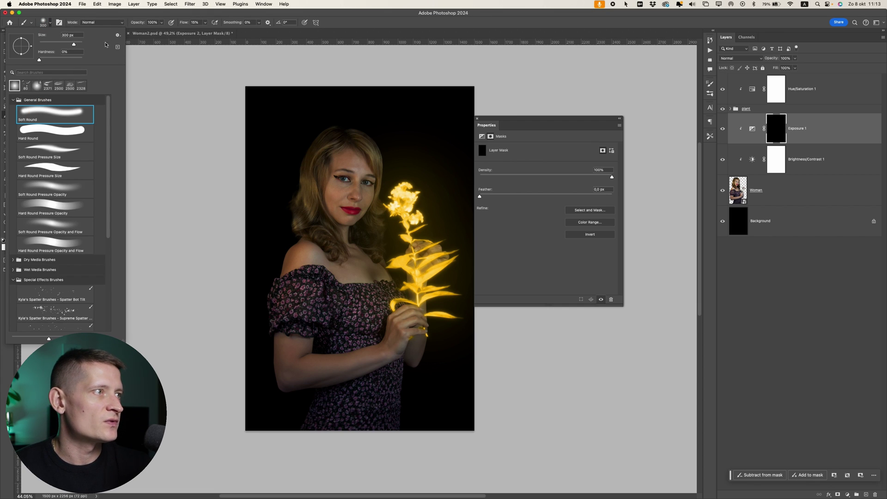
{"action": "key", "text": "Return"}
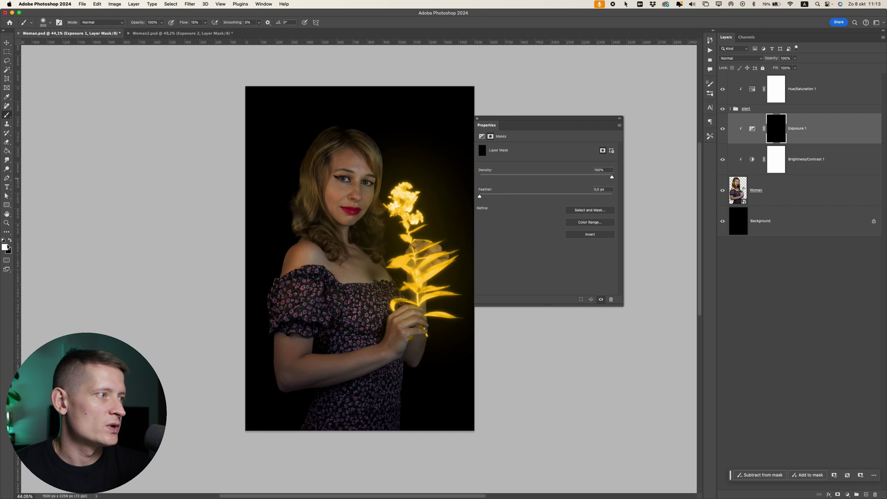
{"action": "key", "text": "x"}
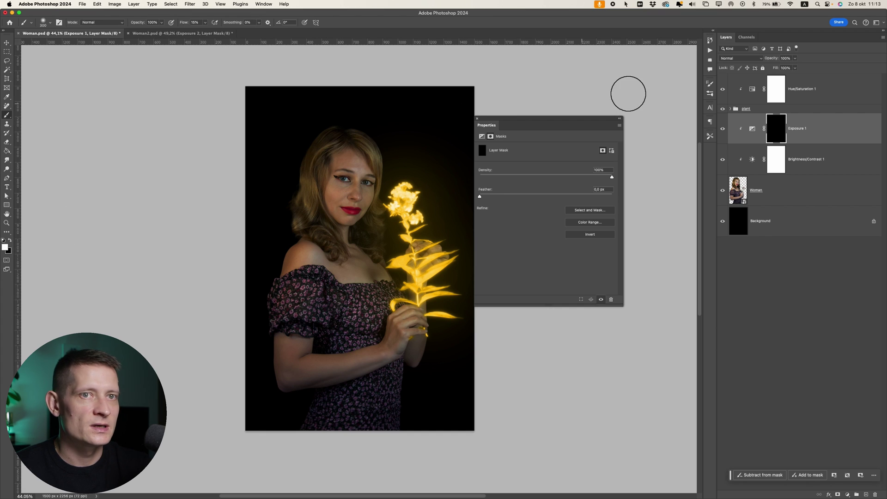
Paint white into the Exposure 1 mask around her hair and body edges to darken them.
{"action": "left_click", "coordinate": [779, 127]}
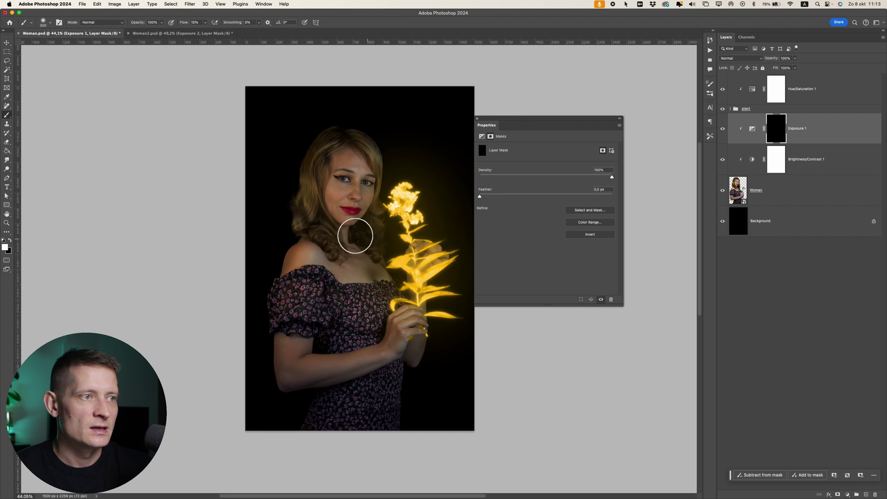
{"action": "left_click_drag", "start_coordinate": [363, 208], "coordinate": [330, 148]}
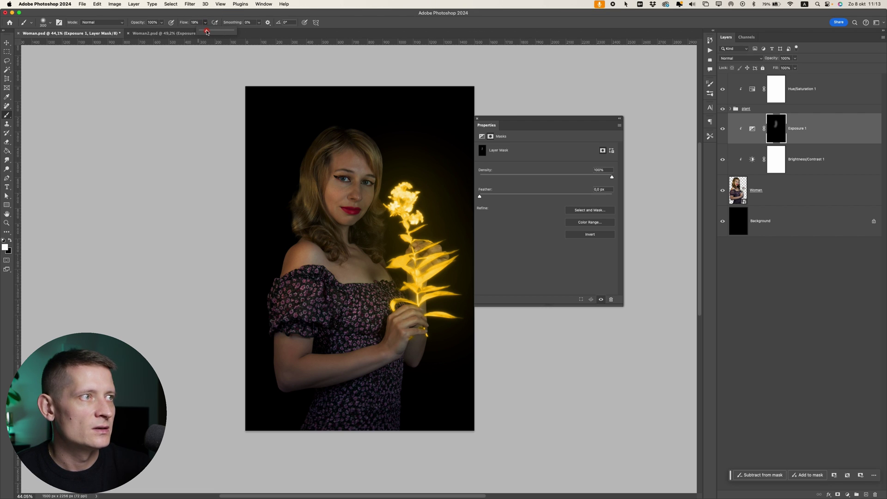
{"action": "left_click_drag", "start_coordinate": [298, 208], "coordinate": [267, 291]}
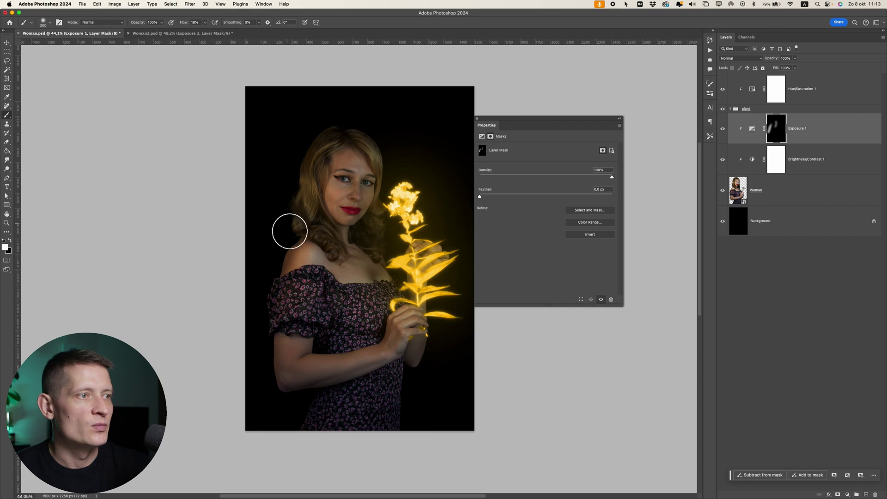
{"action": "left_click_drag", "start_coordinate": [290, 231], "coordinate": [282, 167]}
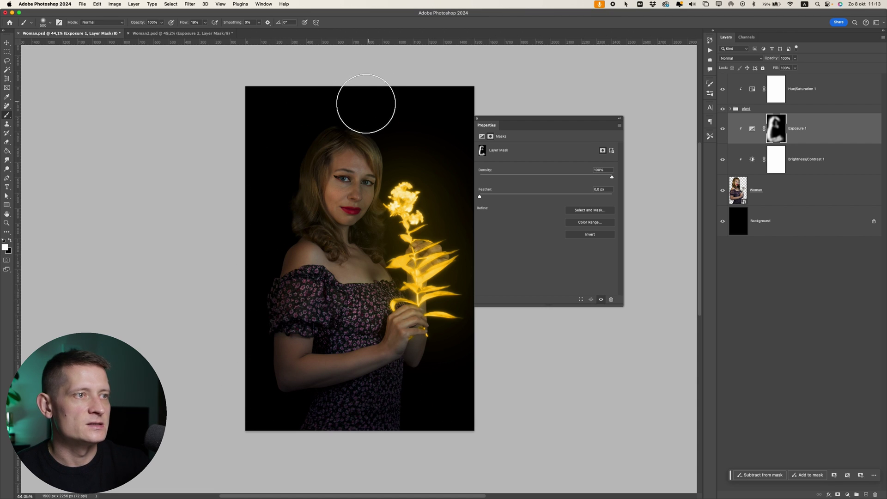
{"action": "key", "text": "v"}
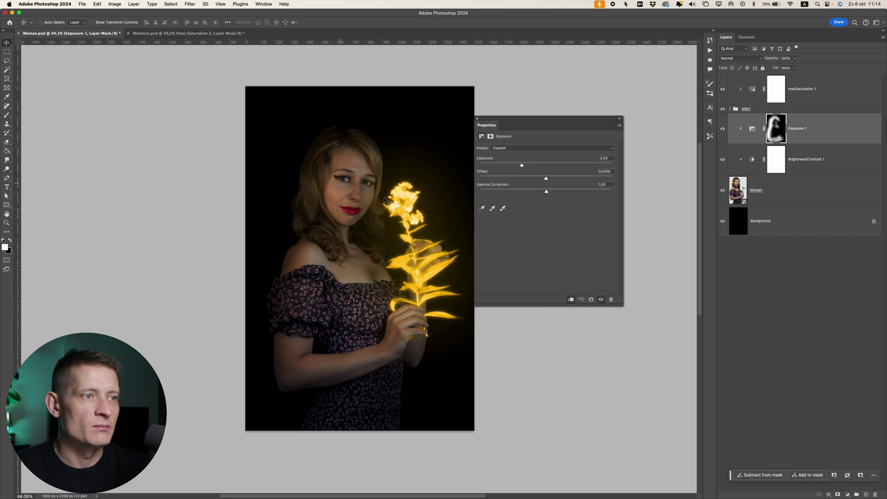
Add a clipped, colorized Hue/Saturation 2 tinting the woman gold with hue 45 and saturation 100.
{"action": "left_click", "coordinate": [840, 493]}
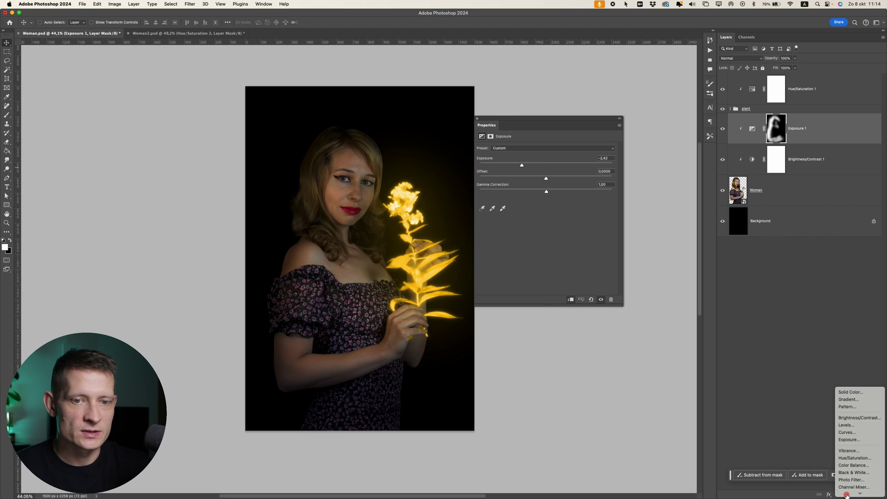
{"action": "left_click", "coordinate": [863, 417]}
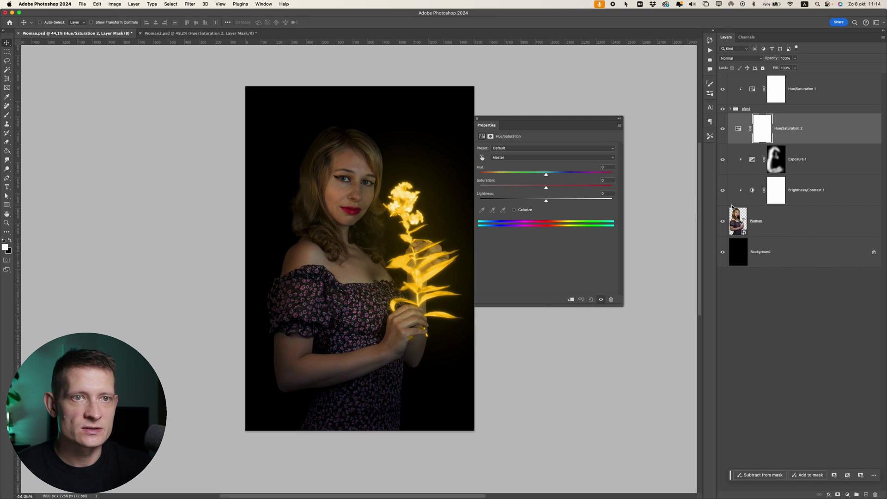
{"action": "left_click", "coordinate": [571, 300]}
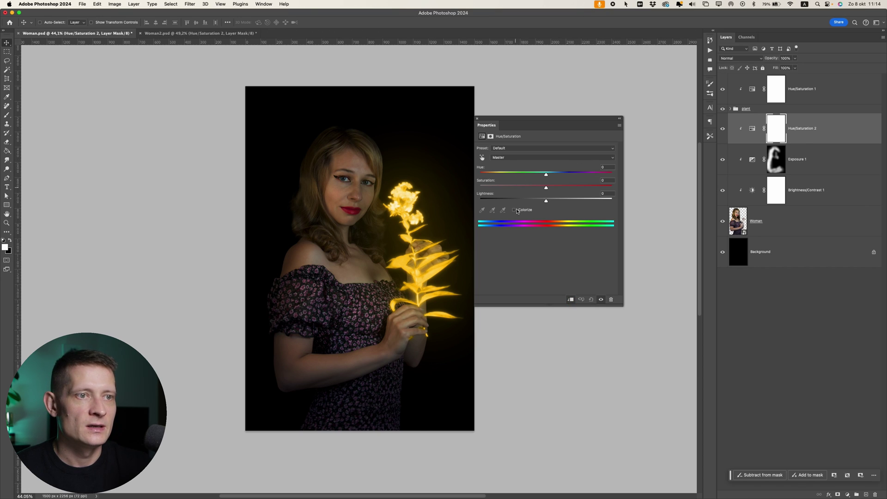
{"action": "left_click", "coordinate": [521, 212]}
{"action": "left_click_drag", "start_coordinate": [532, 188], "coordinate": [612, 189]}
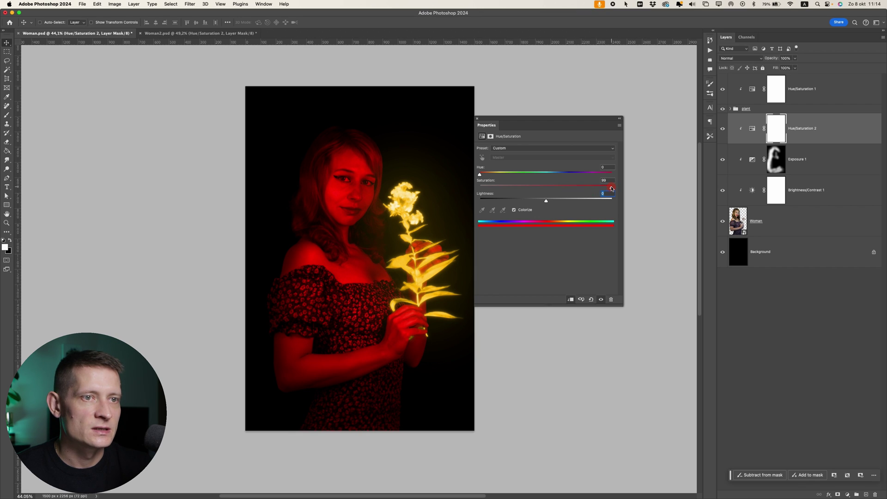
{"action": "left_click_drag", "start_coordinate": [480, 175], "coordinate": [497, 175]}
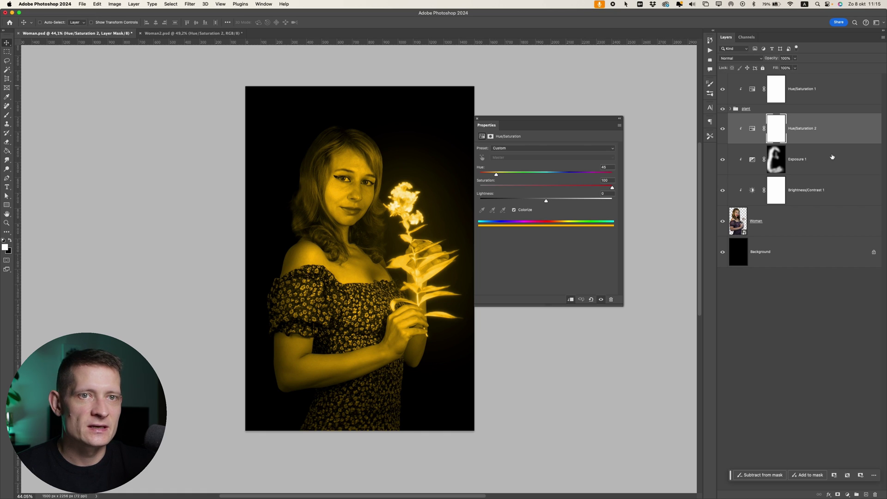
{"action": "left_click", "coordinate": [754, 128]}
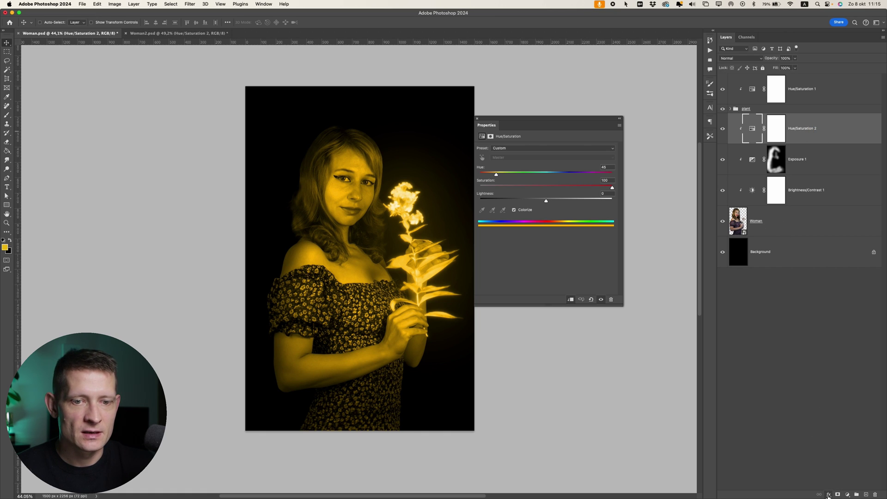
In Blending Options, split the Underlying Layer dark slider so the gold tint hits only brighter tones.
{"action": "left_click", "coordinate": [830, 494]}
{"action": "left_click", "coordinate": [849, 415]}
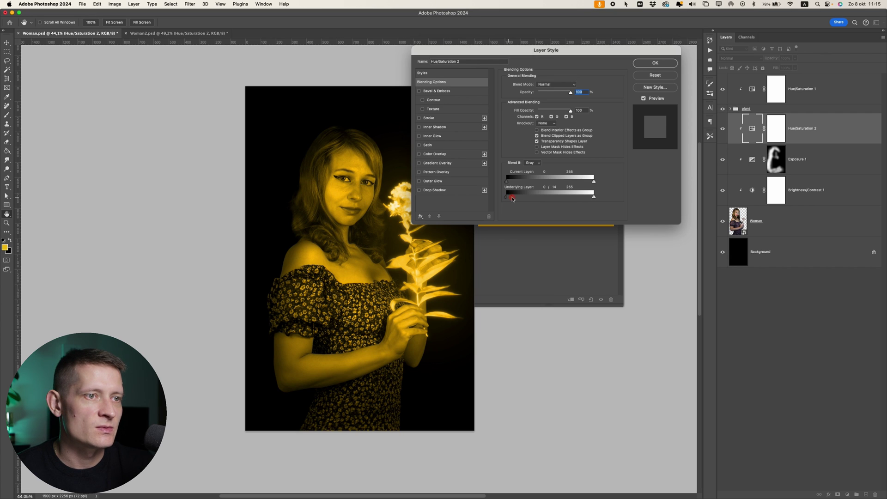
{"action": "left_click_drag", "start_coordinate": [522, 198], "coordinate": [563, 199]}
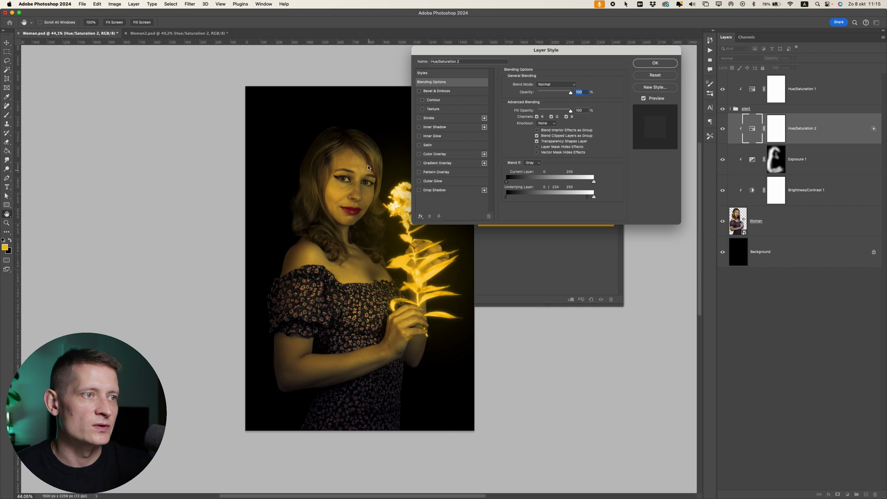
{"action": "left_click", "coordinate": [655, 65]}
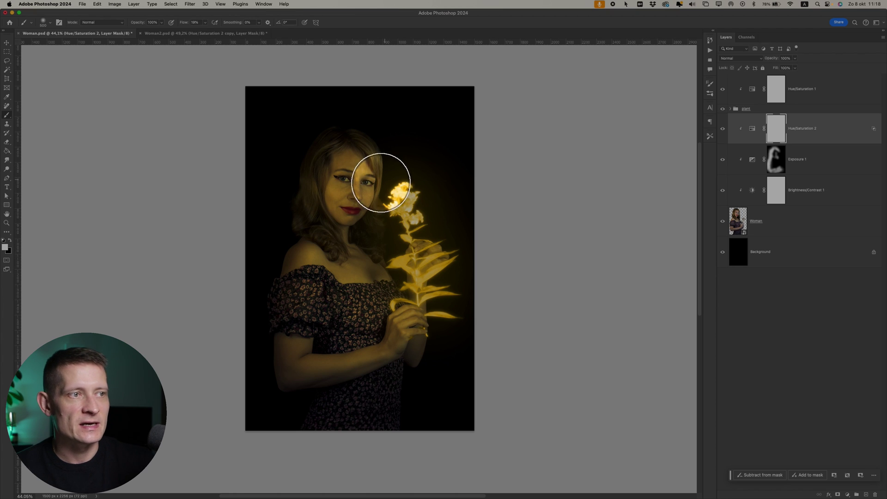
Target the Hue/Saturation 2 gold-tint layer and toggle its visibility to compare the effect.
{"action": "left_click_drag", "start_coordinate": [391, 177], "coordinate": [413, 236]}
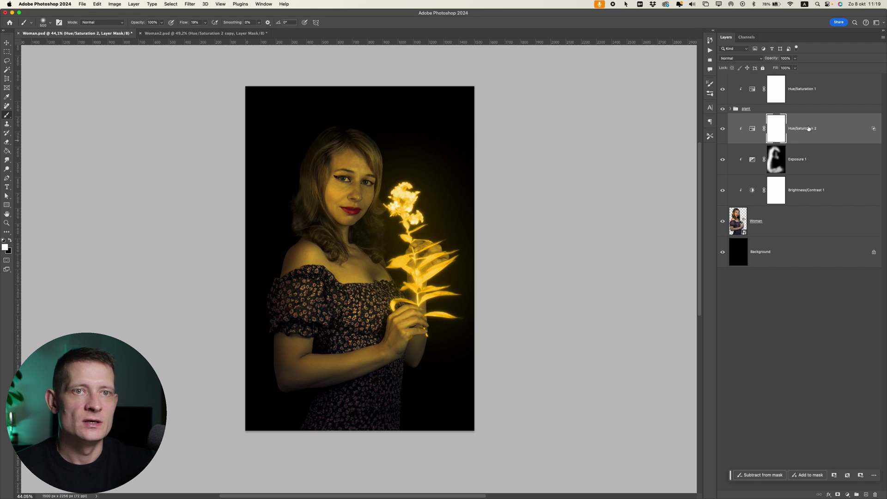
{"action": "left_click", "coordinate": [776, 129]}
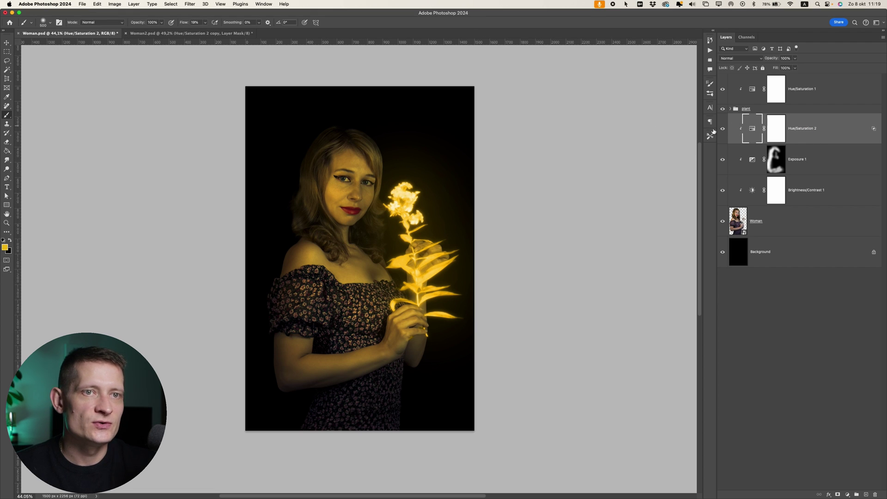
{"action": "left_click", "coordinate": [724, 129]}
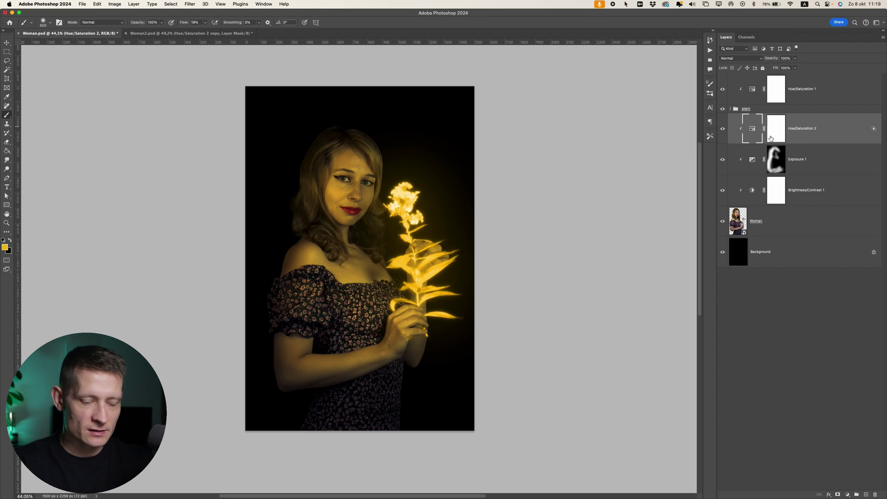
Duplicate Hue/Saturation 2 with Cmd+J, clip the copy to the woman and brighten its gold tint.
{"action": "key", "text": "super+j"}
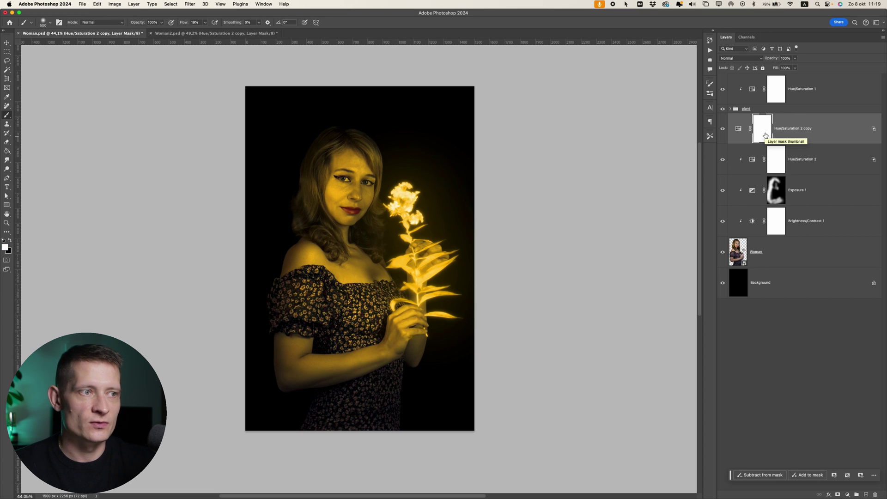
{"action": "double_click", "coordinate": [740, 129]}
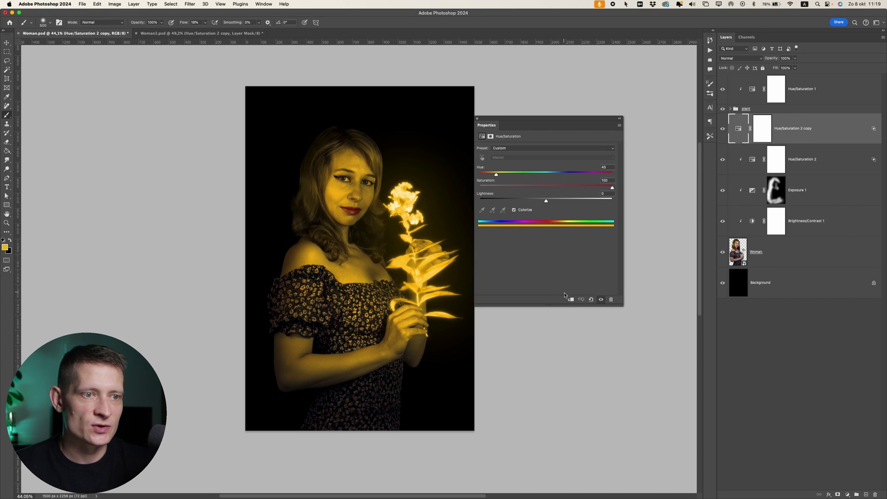
{"action": "left_click", "coordinate": [570, 300]}
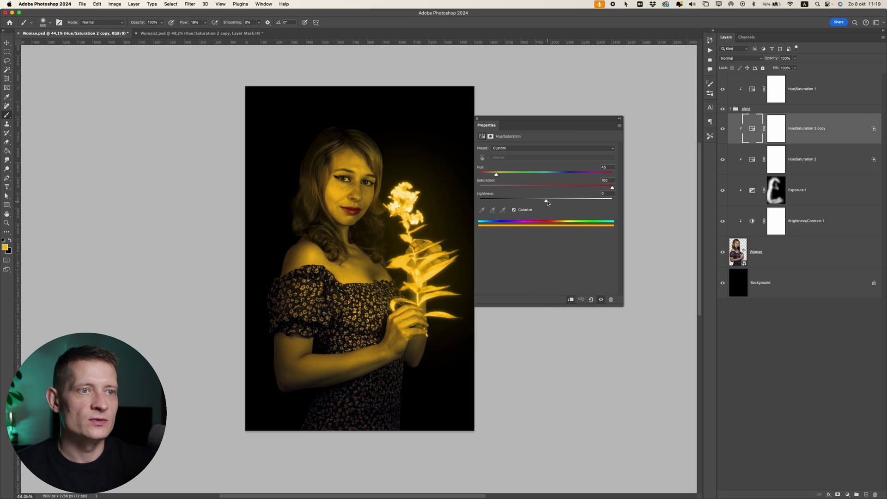
{"action": "left_click_drag", "start_coordinate": [555, 201], "coordinate": [560, 203]}
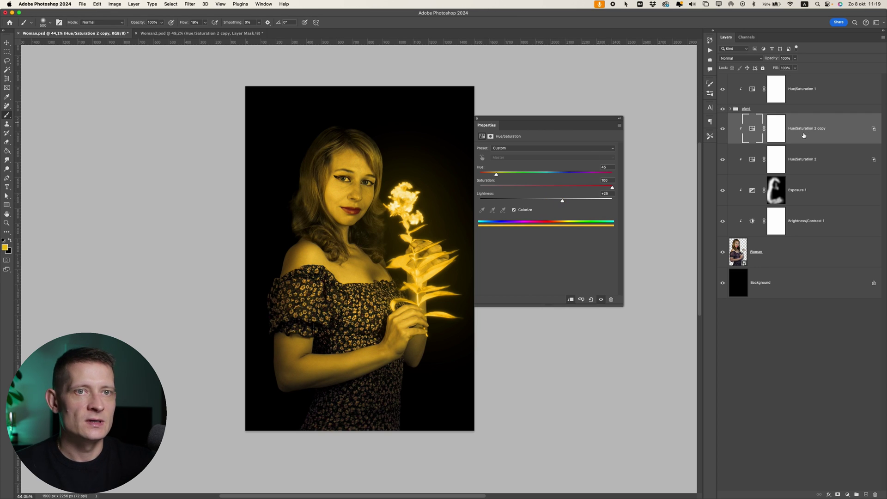
Invert the copy's mask to black and brush gold light back onto the plant side of her face.
{"action": "left_click", "coordinate": [778, 129]}
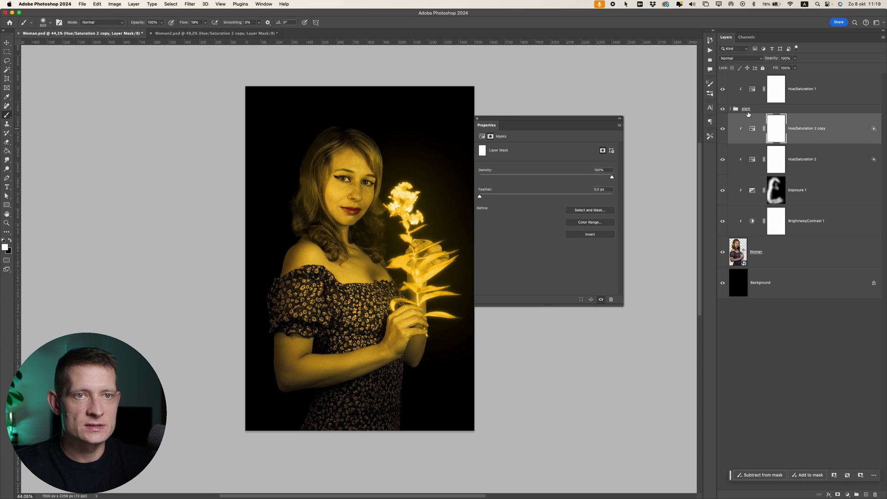
{"action": "key", "text": "super+i"}
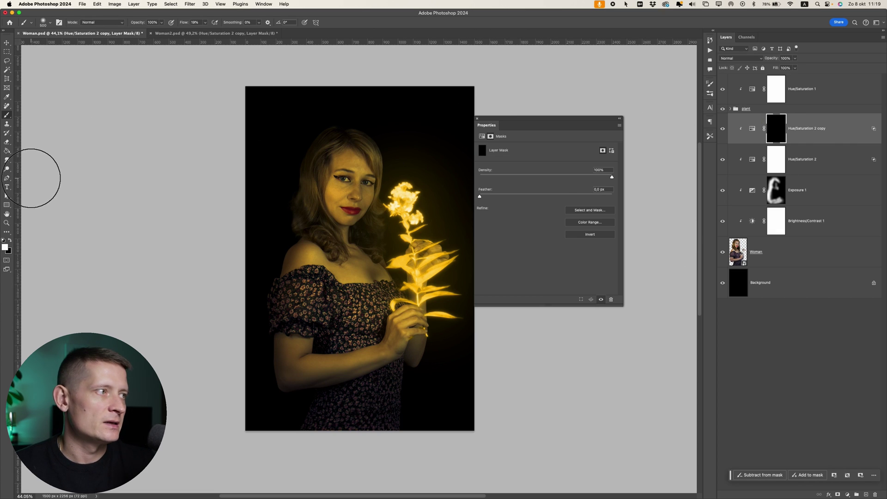
{"action": "left_click", "coordinate": [4, 238]}
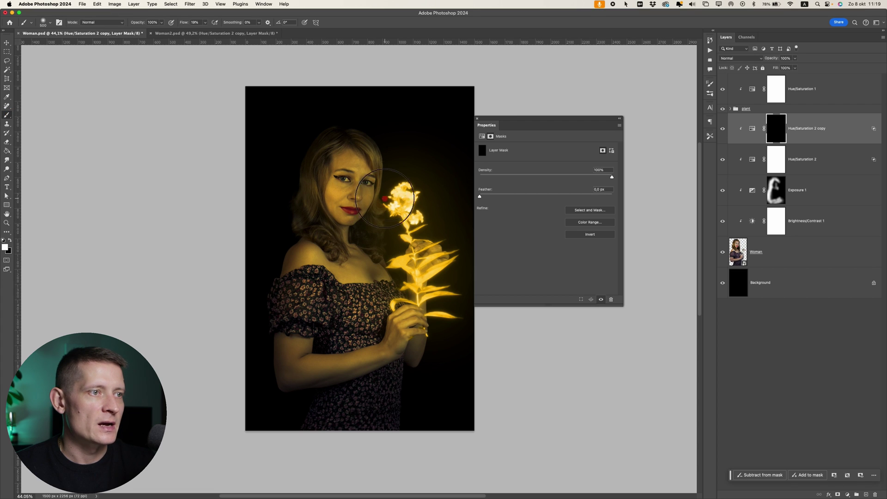
{"action": "left_click_drag", "start_coordinate": [398, 198], "coordinate": [358, 226]}
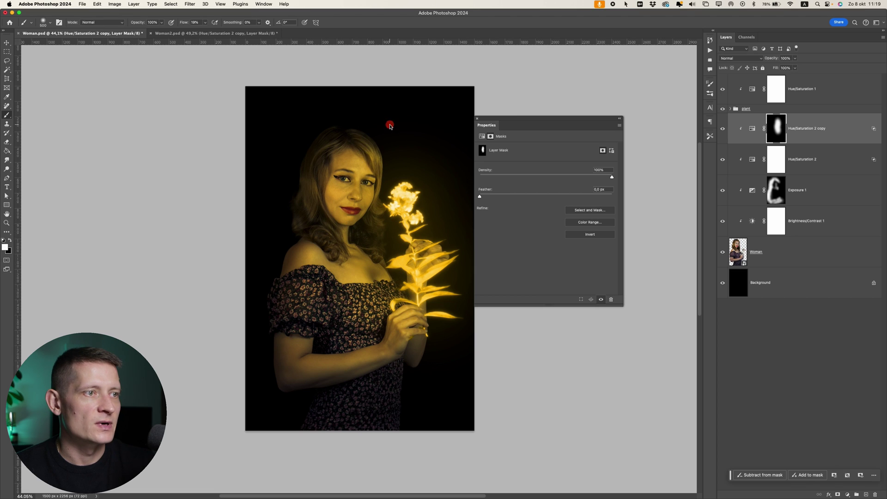
{"action": "left_click", "coordinate": [204, 24]}
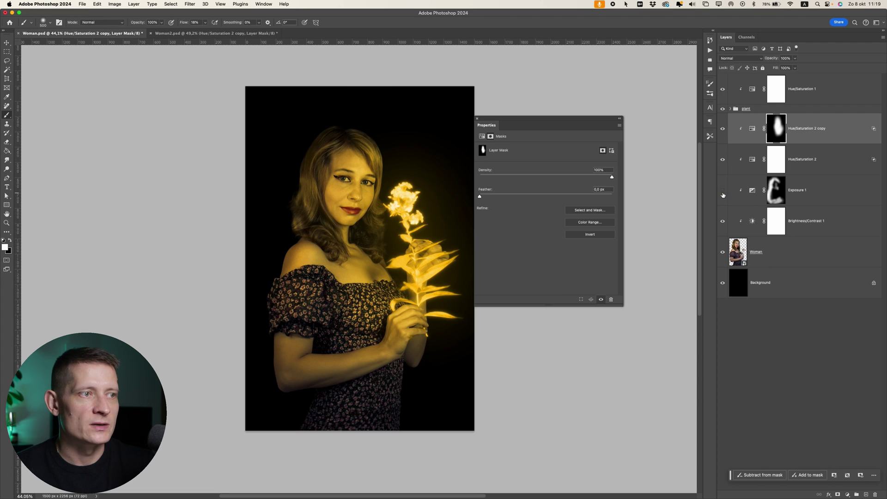
Paint more darkening into the Exposure 1 mask over the woman, then switch to the Move tool.
{"action": "left_click", "coordinate": [774, 190]}
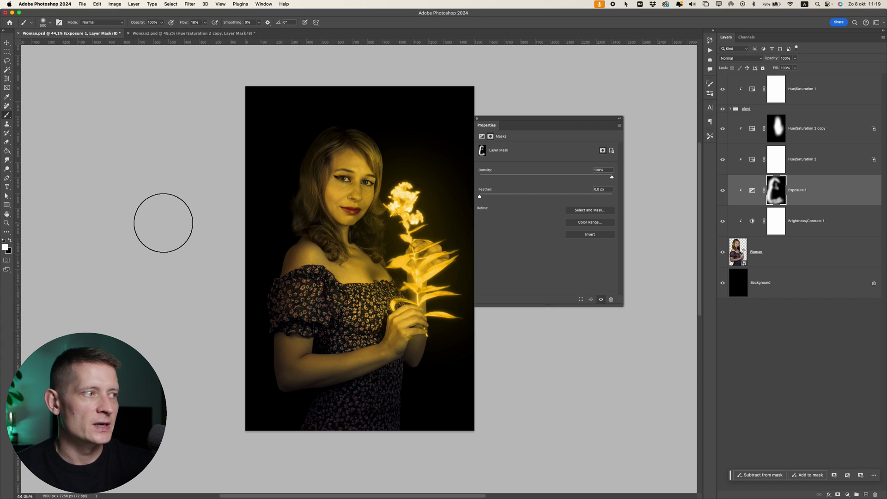
{"action": "left_click", "coordinate": [303, 211]}
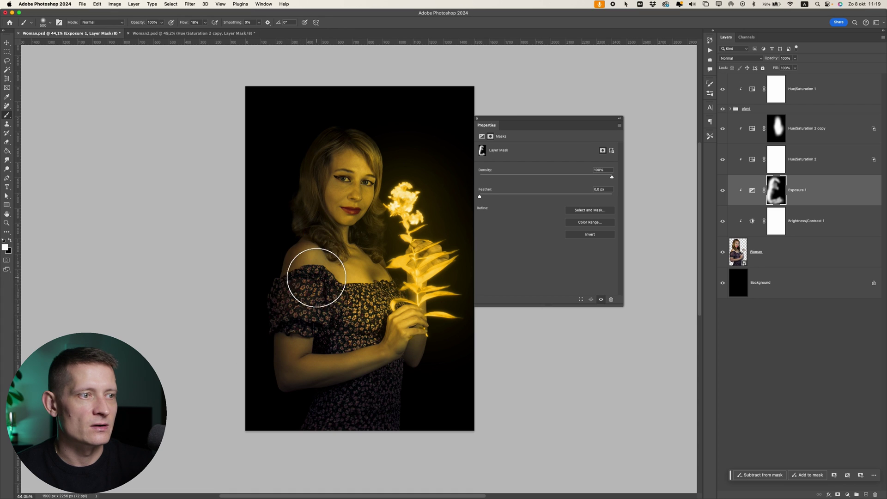
{"action": "scroll", "coordinate": [264, 347], "scroll_direction": "down", "scroll_amount": 3}
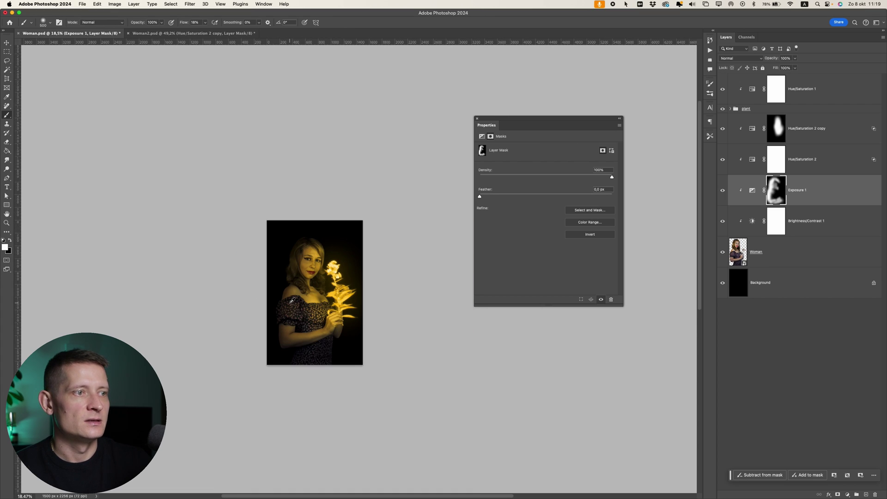
{"action": "scroll", "coordinate": [264, 347], "scroll_direction": "up", "scroll_amount": 3}
{"action": "key", "text": "v"}
Review the Hue/Saturation 1 settings, then add a Curves adjustment layer on top of the stack.
{"action": "left_click", "coordinate": [804, 89]}
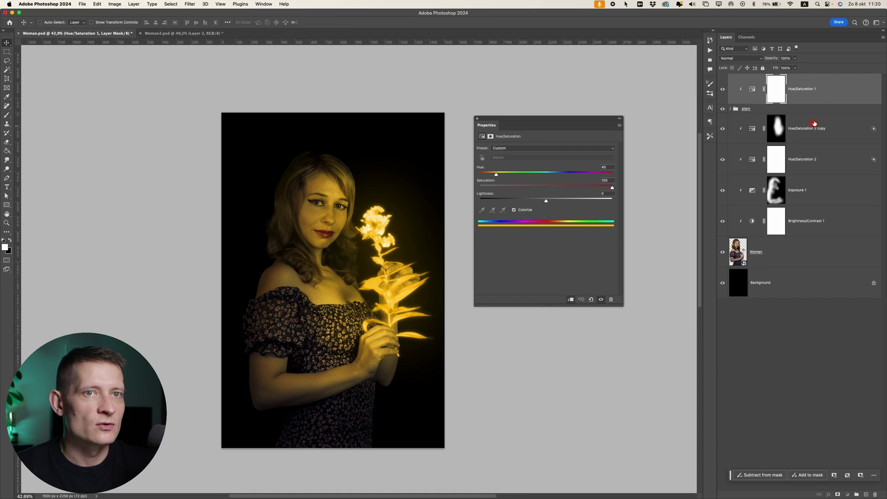
{"action": "left_click", "coordinate": [811, 117]}
{"action": "left_click", "coordinate": [811, 96]}
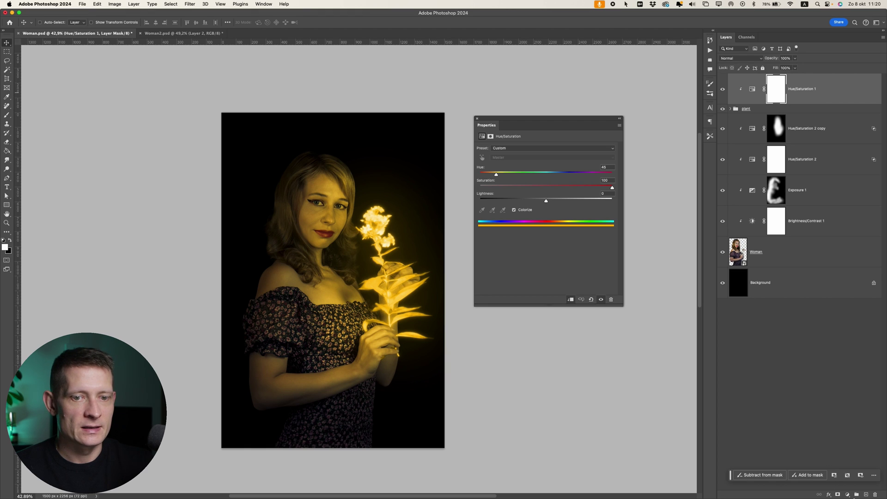
{"action": "left_click", "coordinate": [850, 493]}
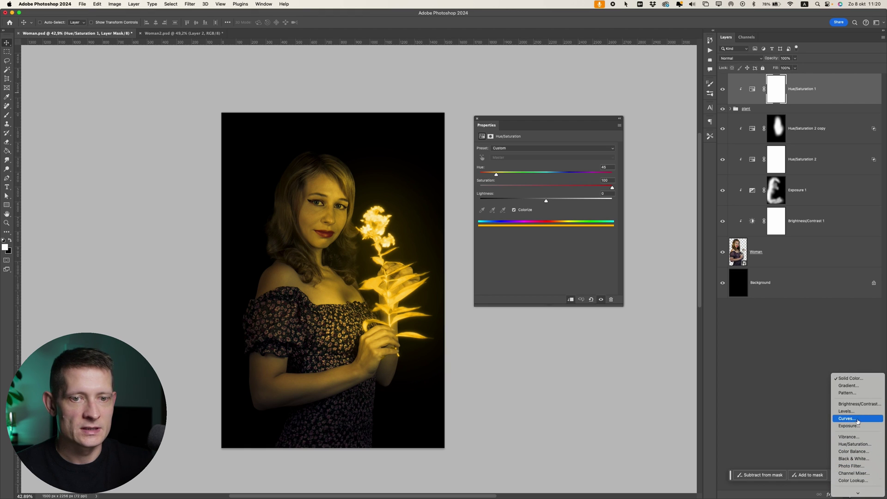
{"action": "left_click", "coordinate": [858, 419]}
Pull the white point inward to boost highlights and add a shadow point to deepen the darks.
{"action": "left_click_drag", "start_coordinate": [597, 167], "coordinate": [588, 165]}
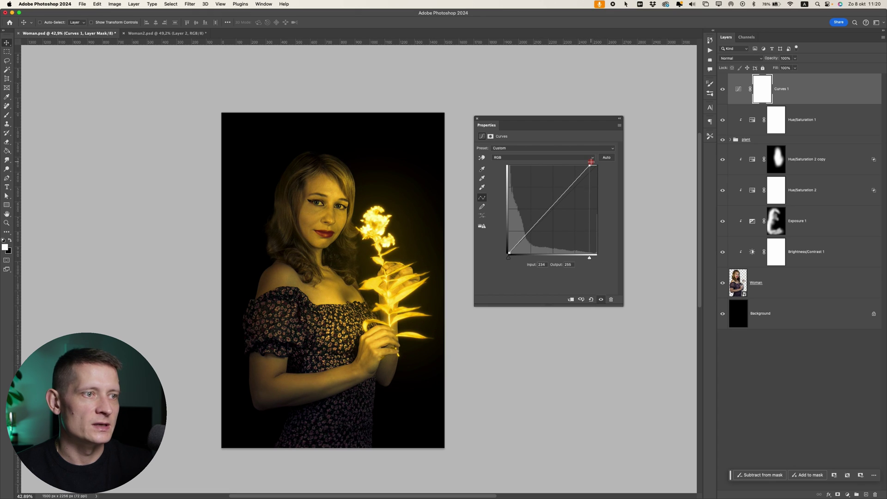
{"action": "scroll", "coordinate": [347, 277], "scroll_direction": "up", "scroll_amount": 2}
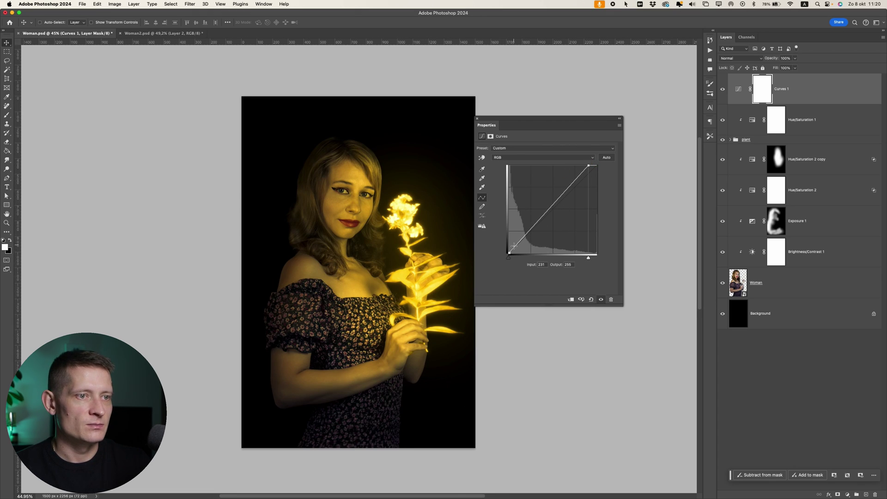
{"action": "mouse_move", "coordinate": [512, 251]}
{"action": "left_mouse_down"}
{"action": "mouse_move", "coordinate": [518, 243]}
{"action": "mouse_move", "coordinate": [509, 253]}
{"action": "left_mouse_up"}
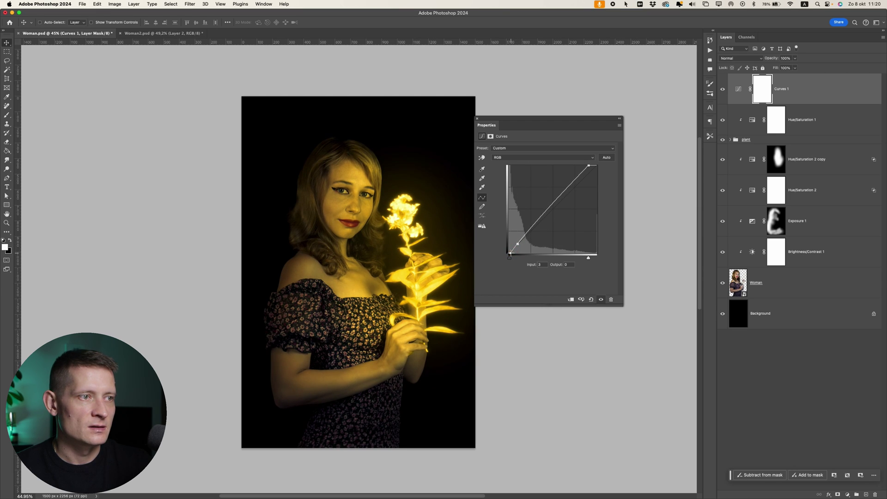
{"action": "scroll", "coordinate": [359, 233], "scroll_direction": "down", "scroll_amount": 5}
{"action": "scroll", "coordinate": [358, 233], "scroll_direction": "up", "scroll_amount": 2}
{"action": "scroll", "coordinate": [358, 233], "scroll_direction": "up", "scroll_amount": 1}
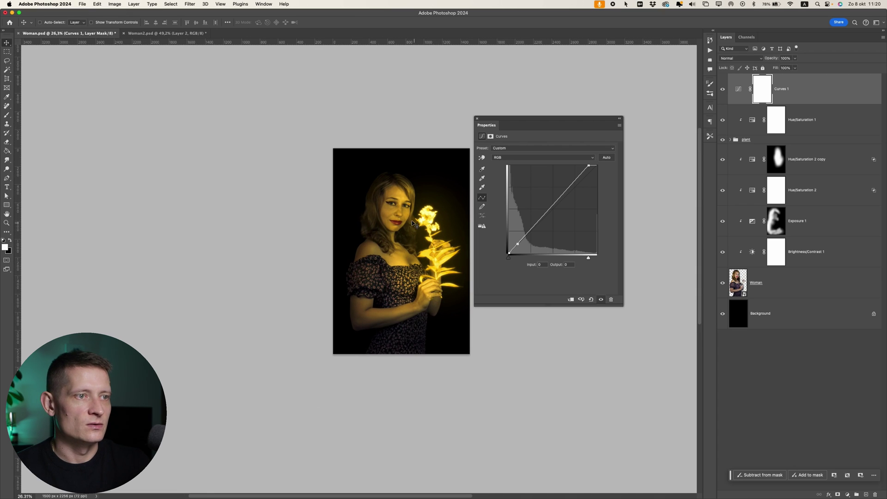
{"action": "scroll", "coordinate": [416, 225], "scroll_direction": "up", "scroll_amount": 1}
{"action": "scroll", "coordinate": [428, 236], "scroll_direction": "up", "scroll_amount": 1}
Add a new empty Layer 1 for sparkles and bring up the Brush tool's preset list.
{"action": "left_click", "coordinate": [619, 124]}
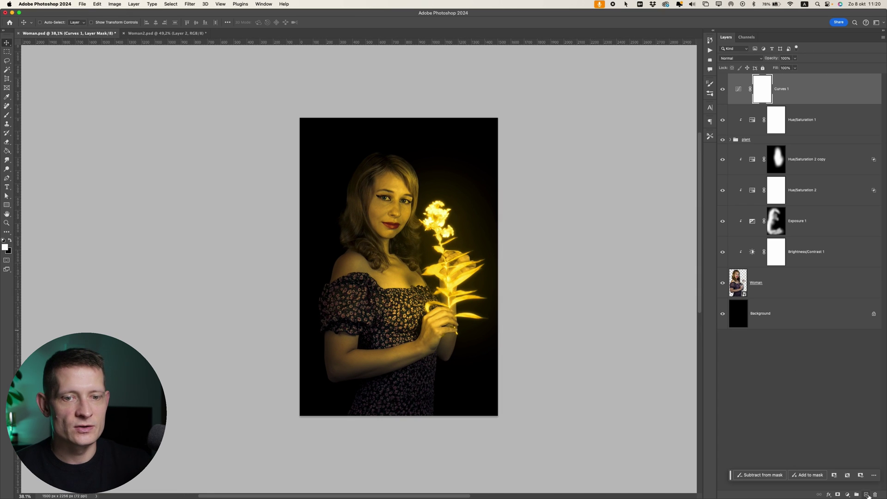
{"action": "key", "text": "ctrl+shift+n"}
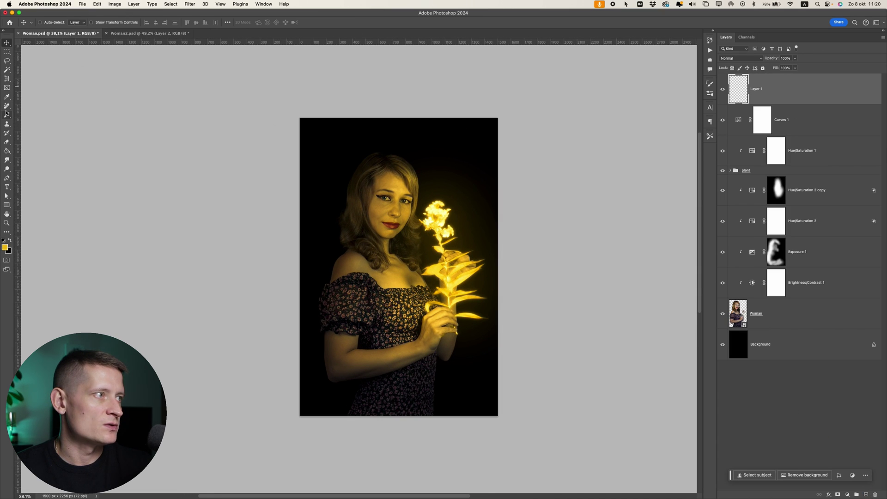
{"action": "left_click", "coordinate": [7, 113]}
{"action": "left_click", "coordinate": [45, 25]}
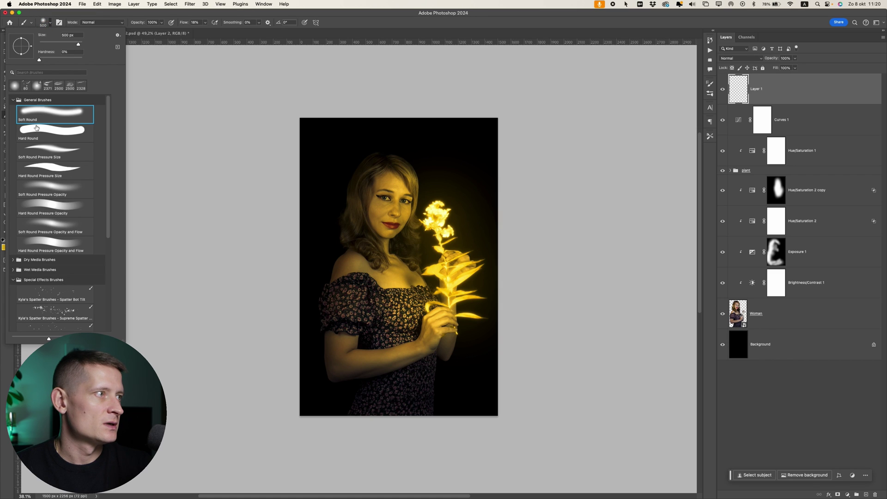
Choose Kyle's Pressure Control spatter brush and bring up its detailed Brush Settings.
{"action": "left_click", "coordinate": [17, 99]}
{"action": "left_click", "coordinate": [45, 160]}
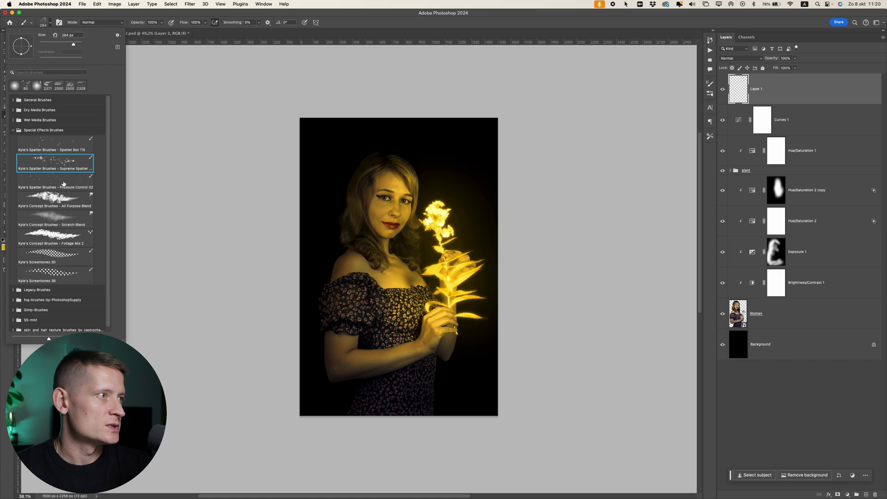
{"action": "left_click", "coordinate": [55, 181]}
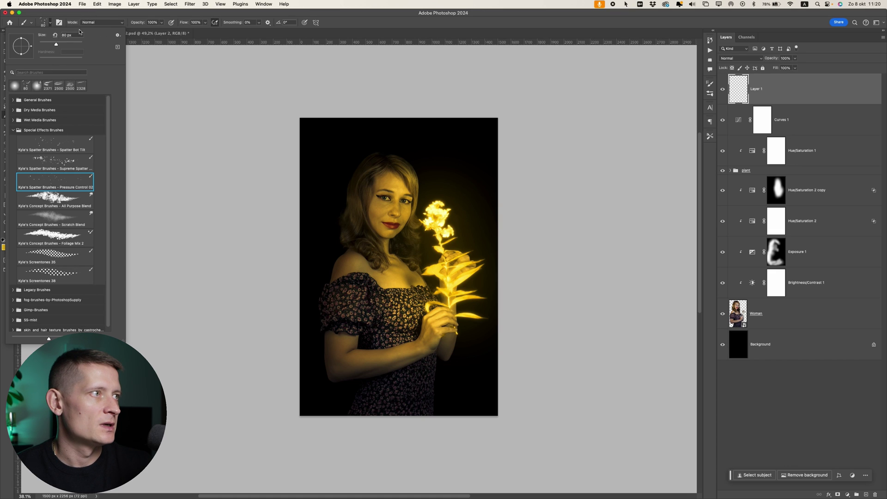
{"action": "left_click", "coordinate": [59, 23]}
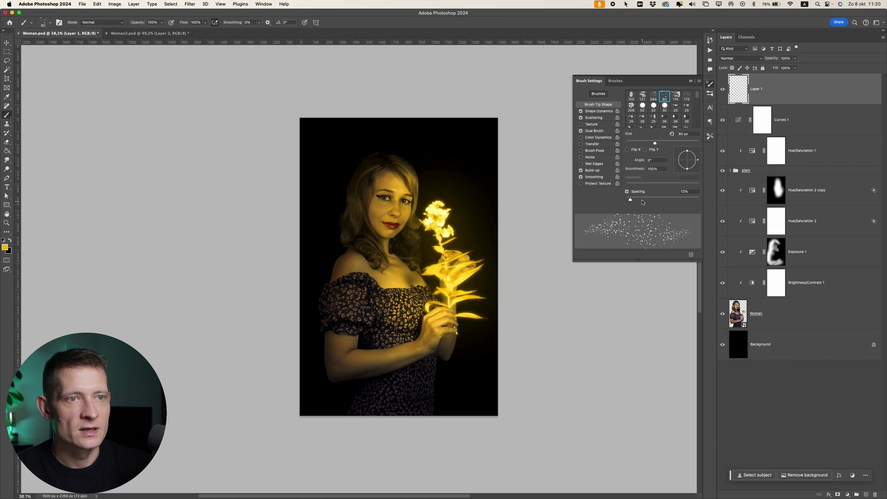
Raise brush Spacing to about 78% and scatter gold sparkle particles around the glowing plant.
{"action": "left_click_drag", "start_coordinate": [631, 200], "coordinate": [652, 201]}
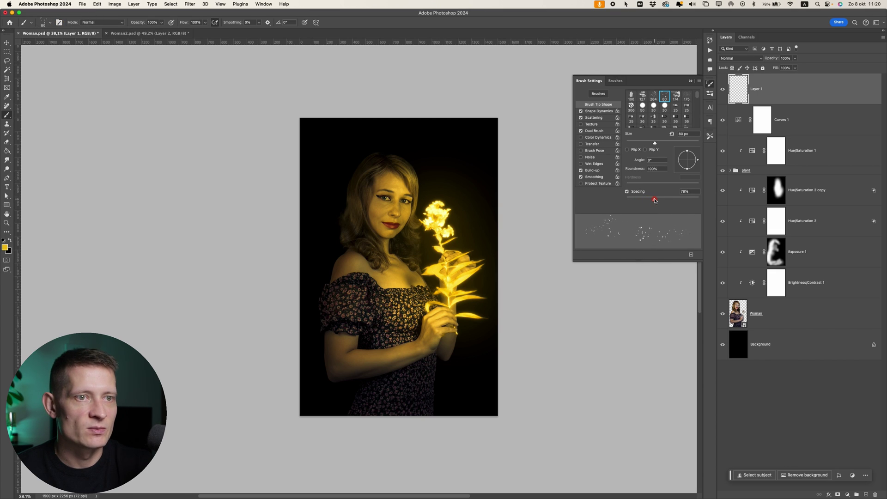
{"action": "left_click_drag", "start_coordinate": [456, 221], "coordinate": [442, 180]}
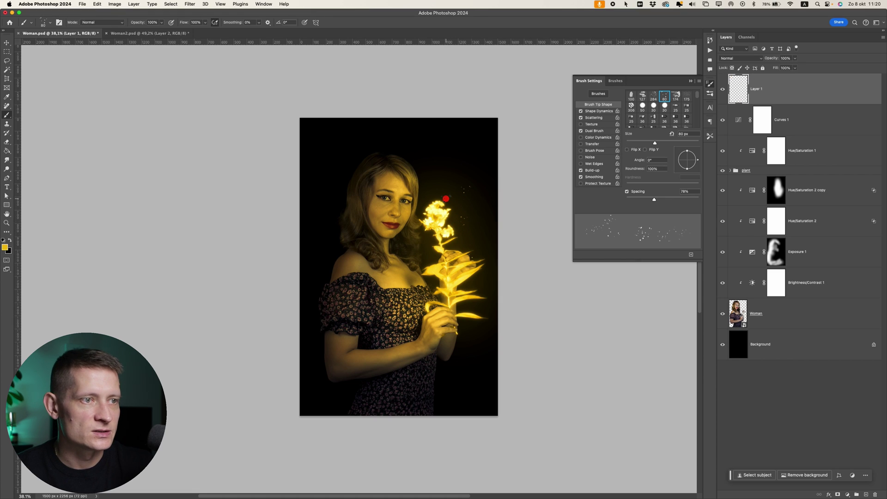
{"action": "mouse_move", "coordinate": [458, 305]}
{"action": "left_mouse_down"}
{"action": "mouse_move", "coordinate": [482, 308]}
{"action": "mouse_move", "coordinate": [476, 328]}
{"action": "left_mouse_up"}
{"action": "left_click", "coordinate": [425, 234]}
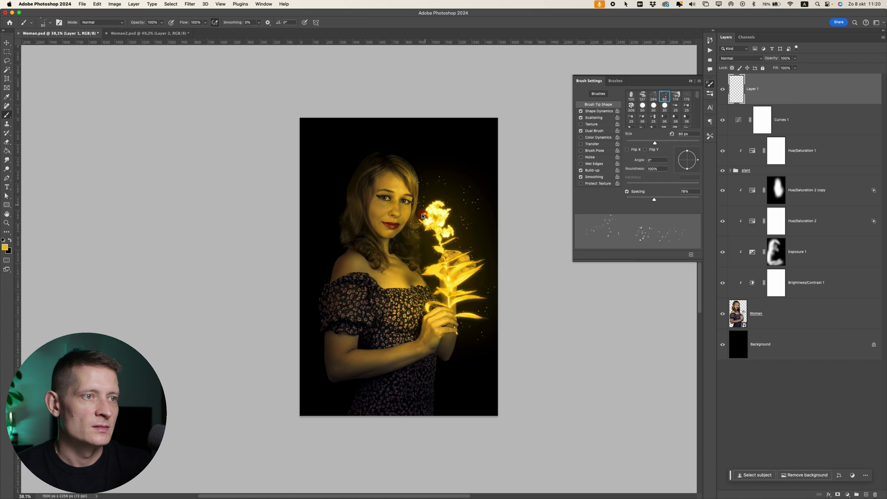
{"action": "scroll", "coordinate": [449, 229], "scroll_direction": "up", "scroll_amount": 2}
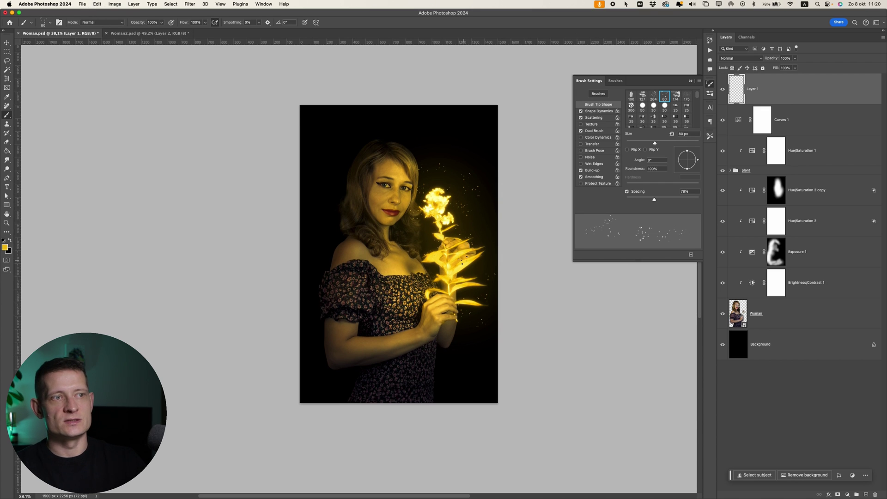